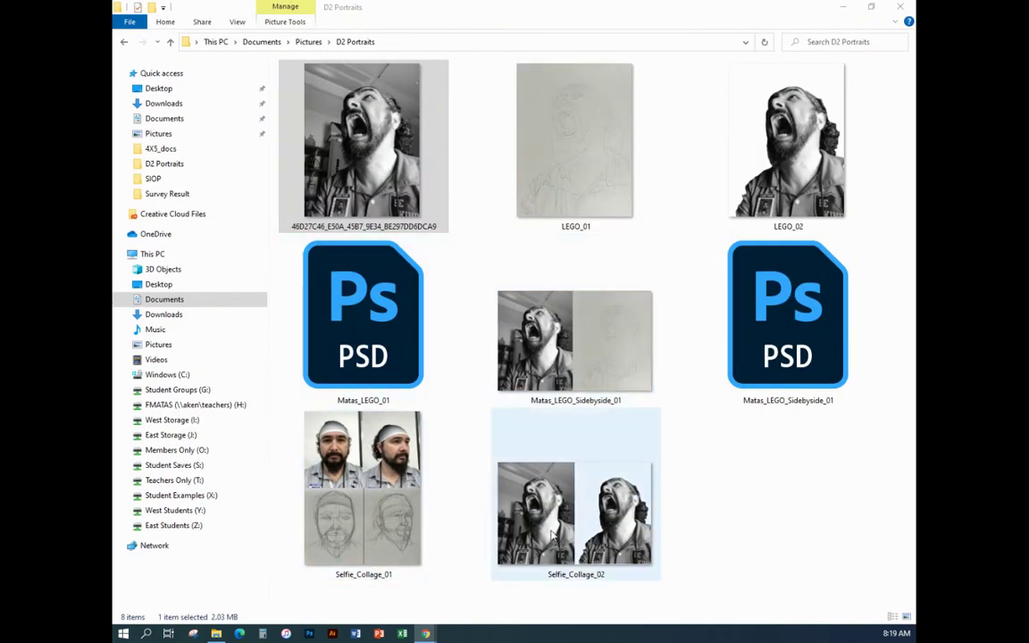
- View the Selfie_Collage_02 image in the D2 Portraits folder, then minimize the photo viewer and the folder window
{"action": "left_click", "coordinate": [554, 533]}
{"action": "double_click", "coordinate": [555, 533]}
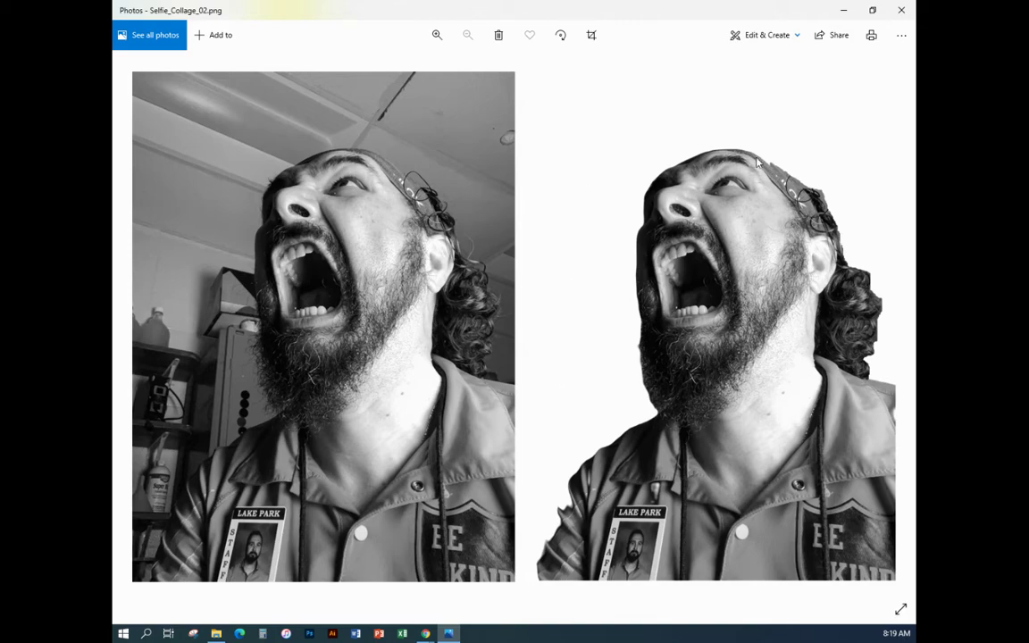
{"action": "left_click", "coordinate": [841, 11]}
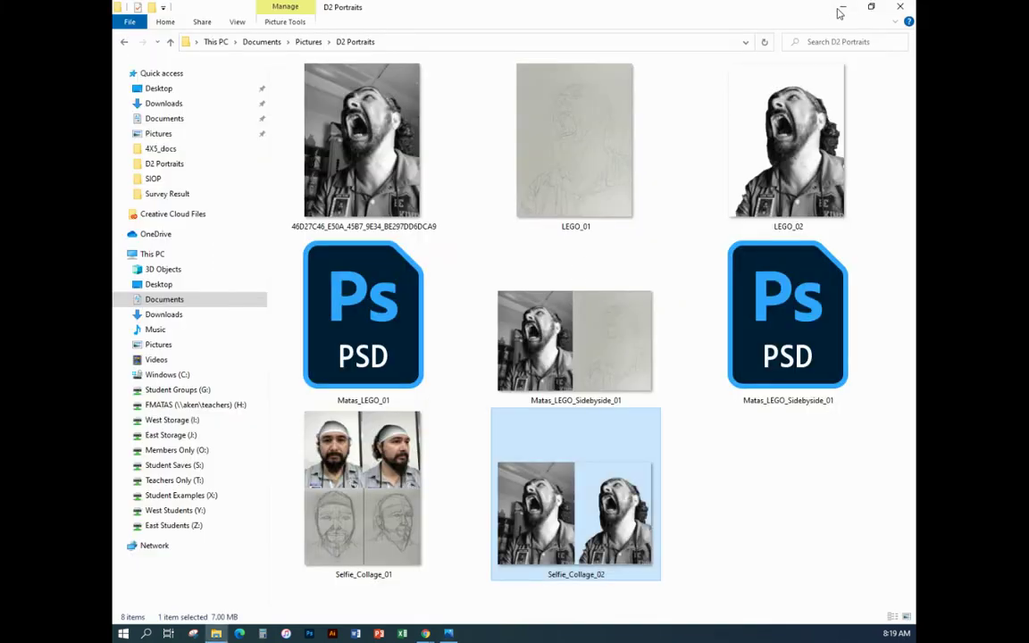
{"action": "left_click", "coordinate": [842, 11]}
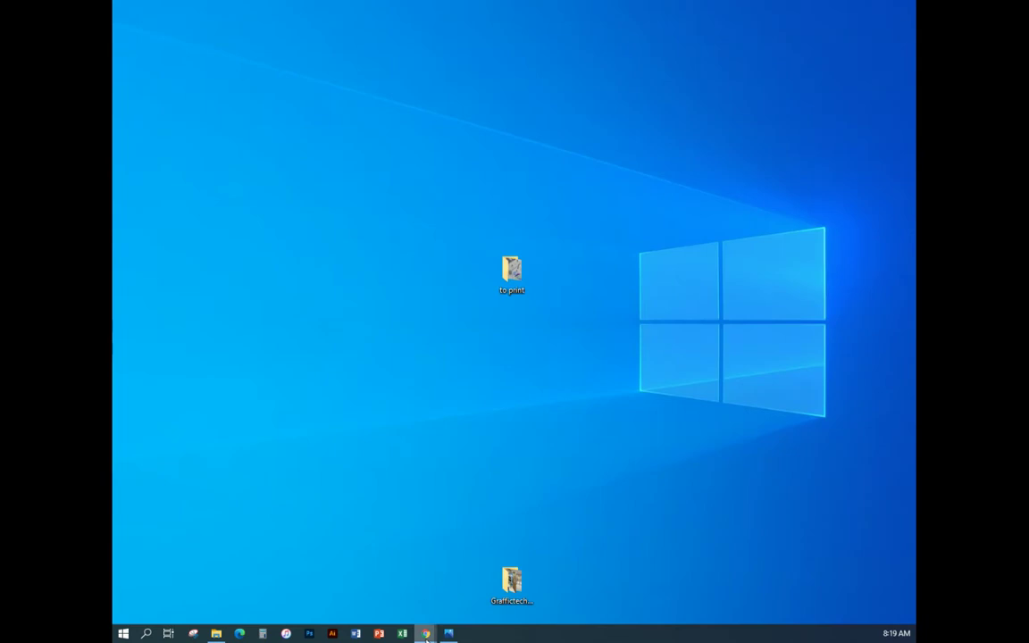
- Switch to the Google Classroom page in Chrome and open the Pixlr E link from the PT01: Portrait assignment
{"action": "mouse_move", "coordinate": [425, 634]}
{"action": "left_click", "coordinate": [403, 585]}
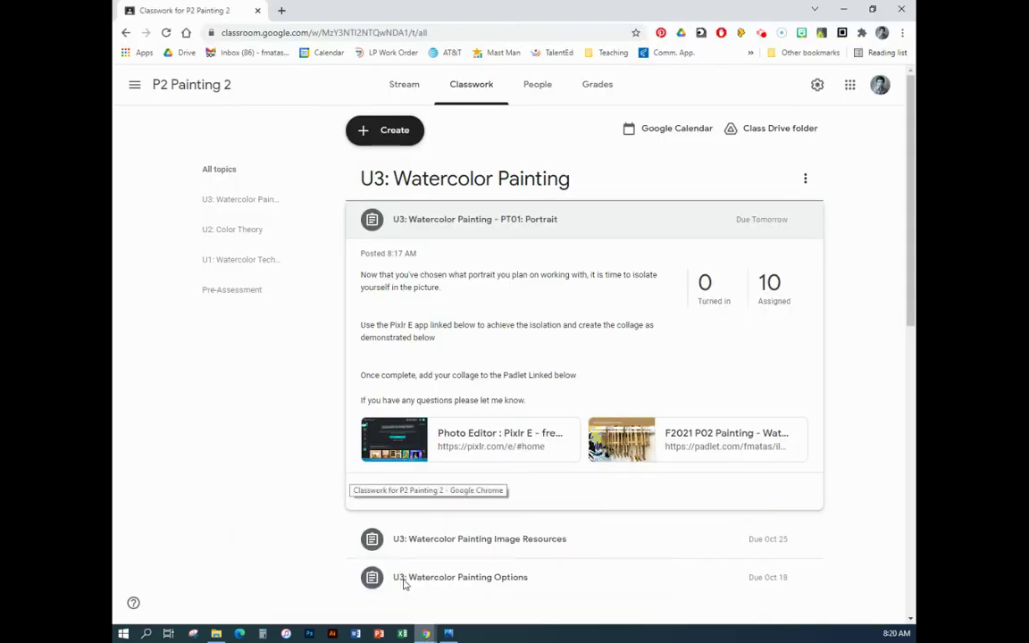
{"action": "left_click", "coordinate": [433, 449]}
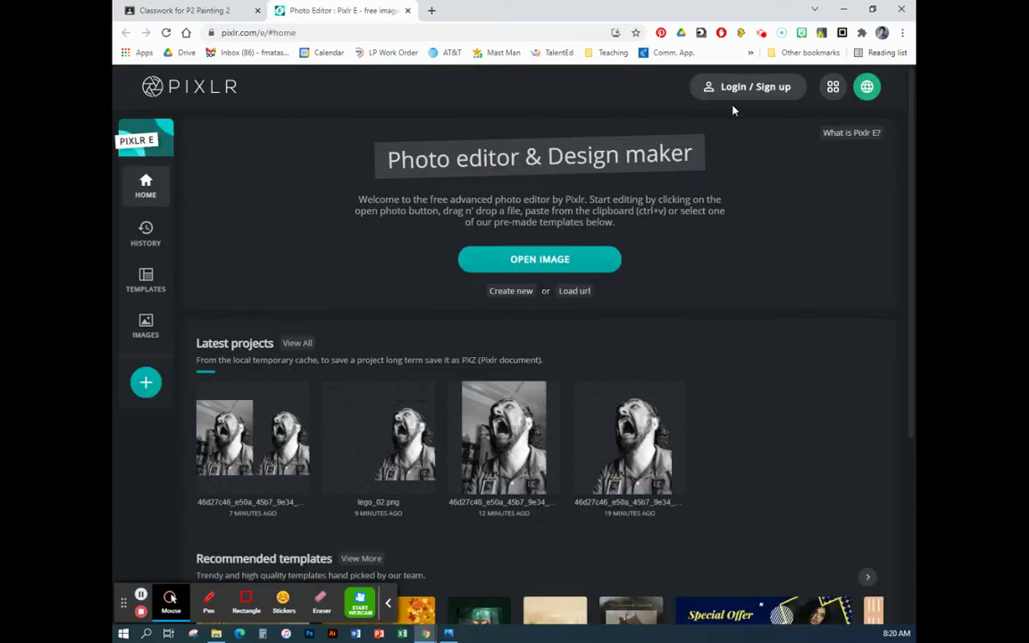
- Log in to Pixlr through Google with the school account
{"action": "left_click", "coordinate": [734, 89]}
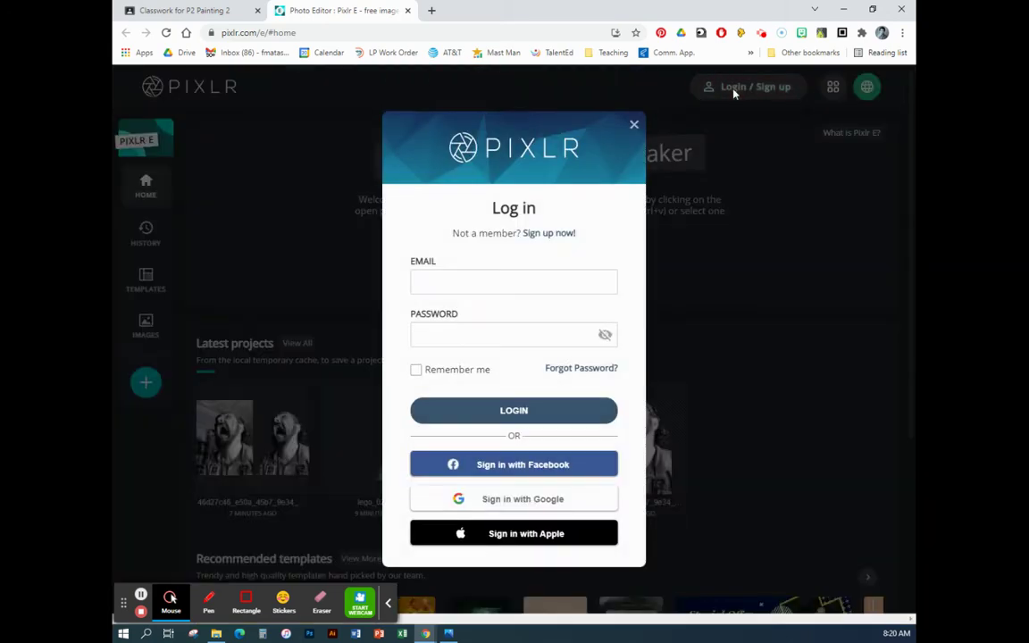
{"action": "left_click", "coordinate": [486, 500]}
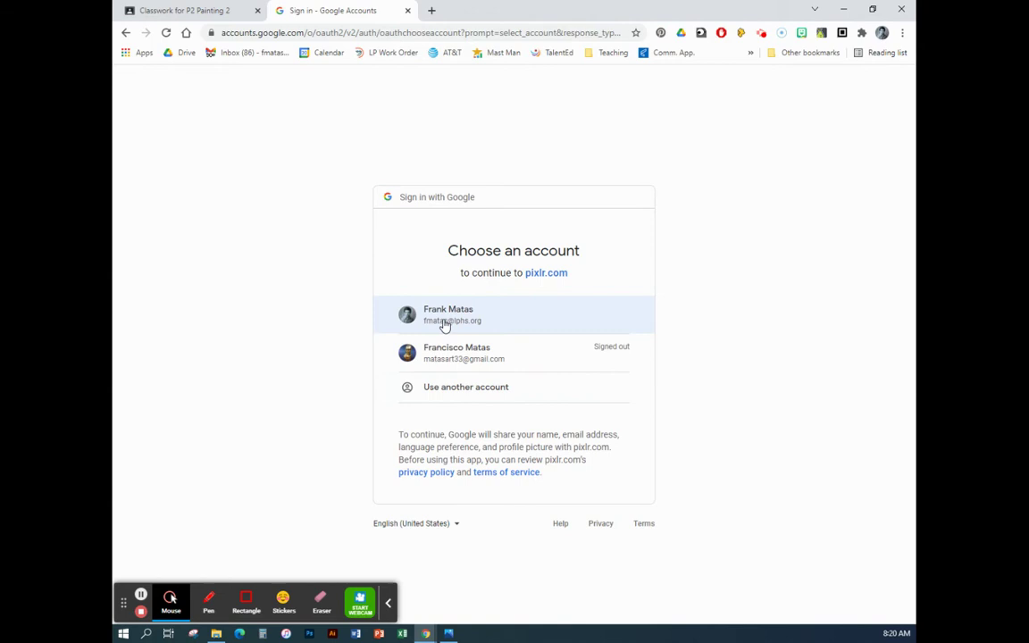
{"action": "left_click", "coordinate": [444, 323]}
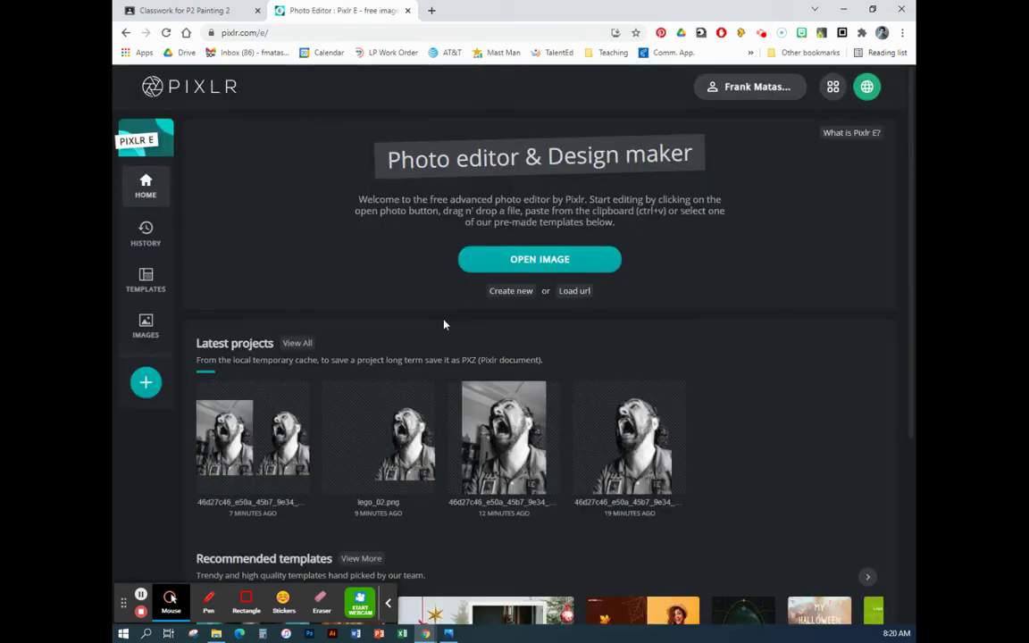
- Open the JPEG portrait 46D27C46_E50A_45B7_9E34_BE297DD6DCA9 from D2 Portraits at its Original size, 2316 x 3088
{"action": "left_click", "coordinate": [514, 260]}
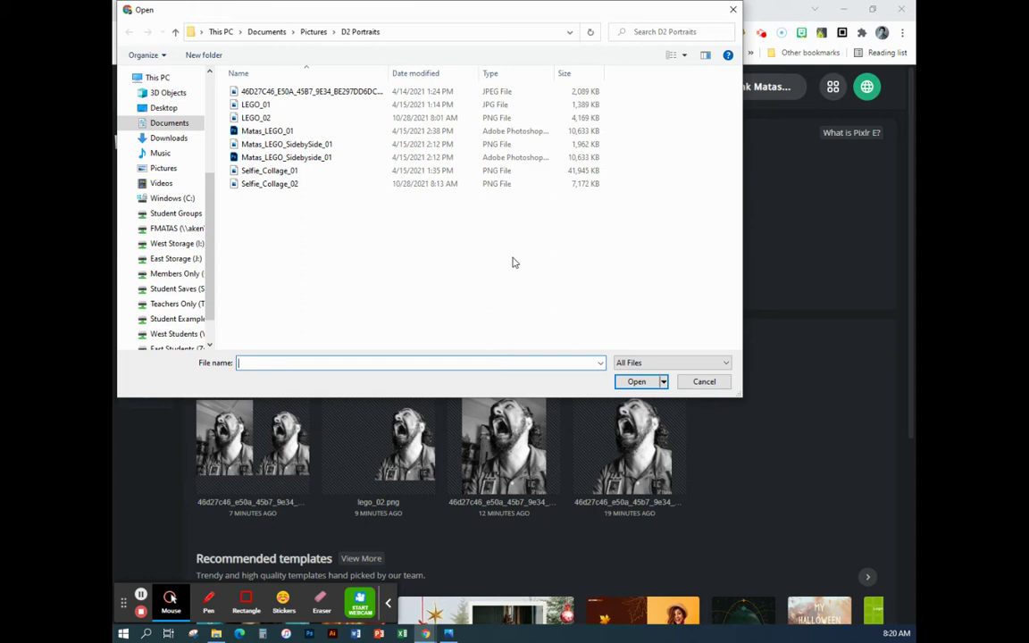
{"action": "double_click", "coordinate": [291, 93]}
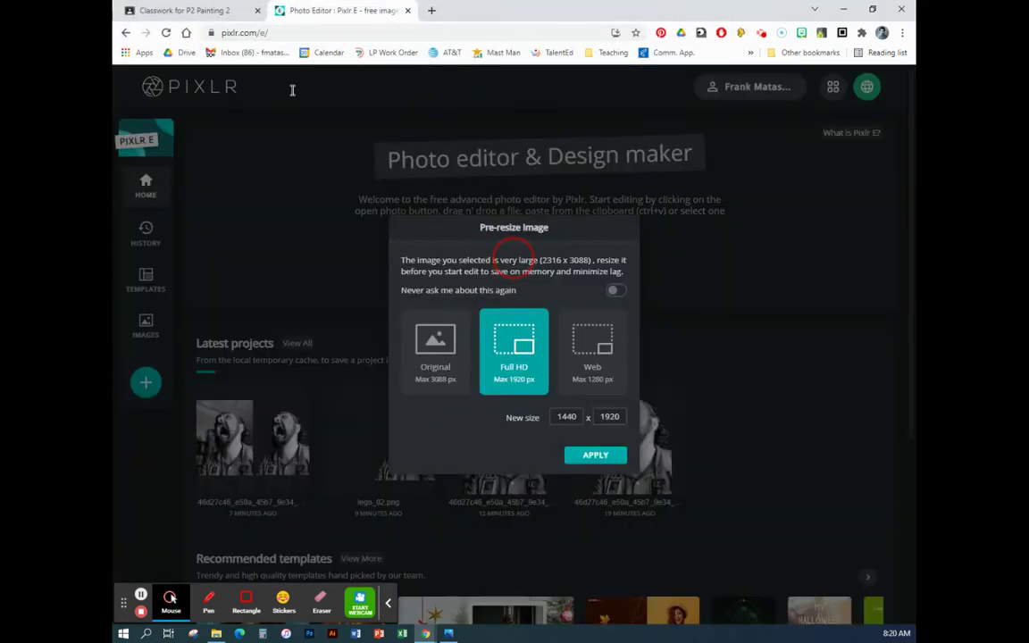
{"action": "left_click", "coordinate": [435, 378]}
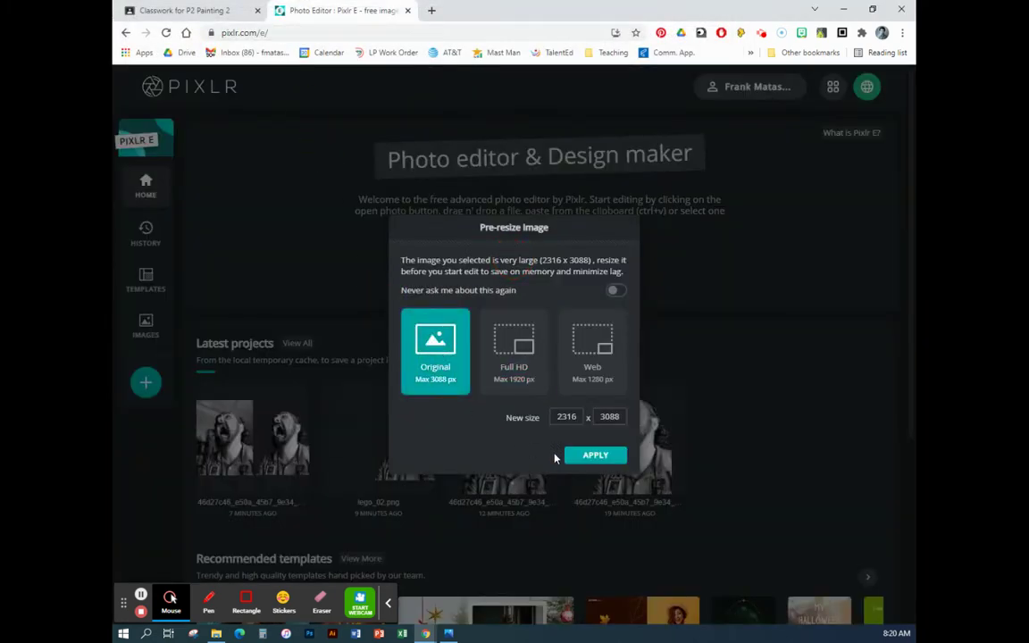
{"action": "left_click", "coordinate": [588, 457]}
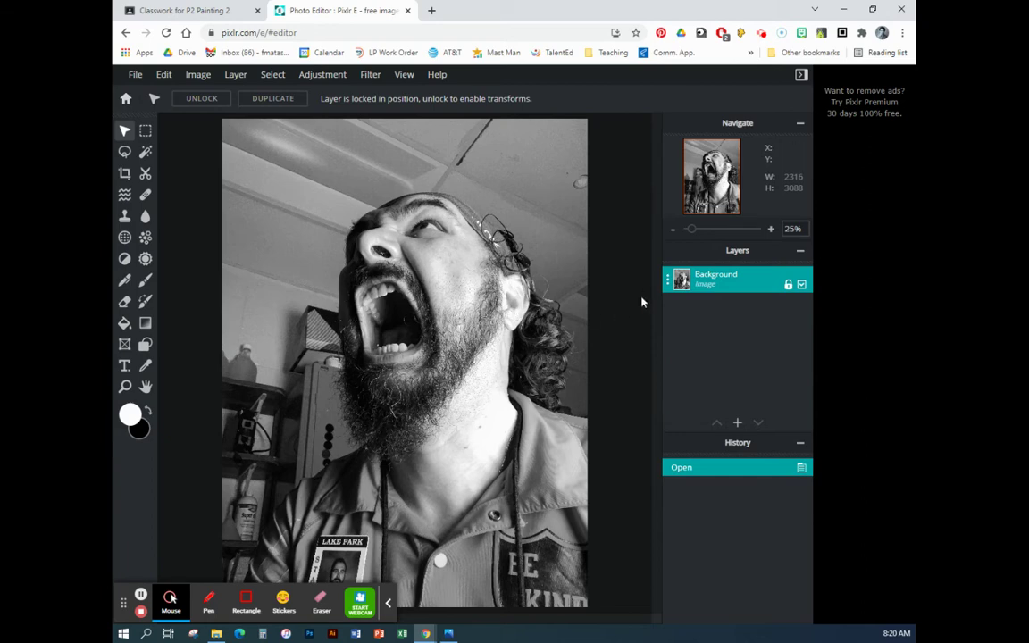
- Duplicate the Background layer and hide the original Background layer
{"action": "left_click", "coordinate": [719, 284]}
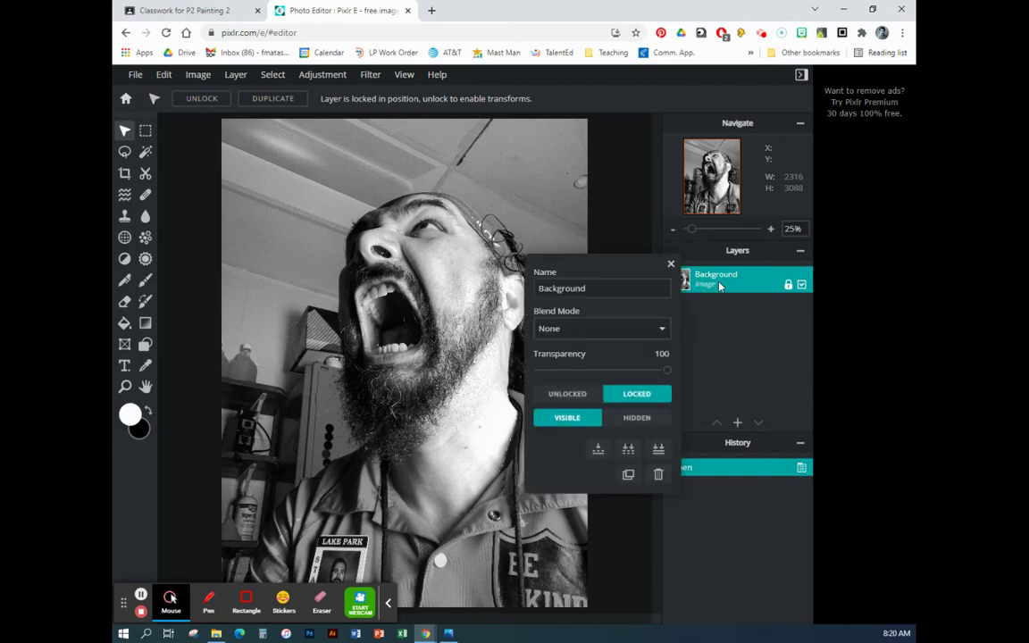
{"action": "left_click", "coordinate": [625, 477]}
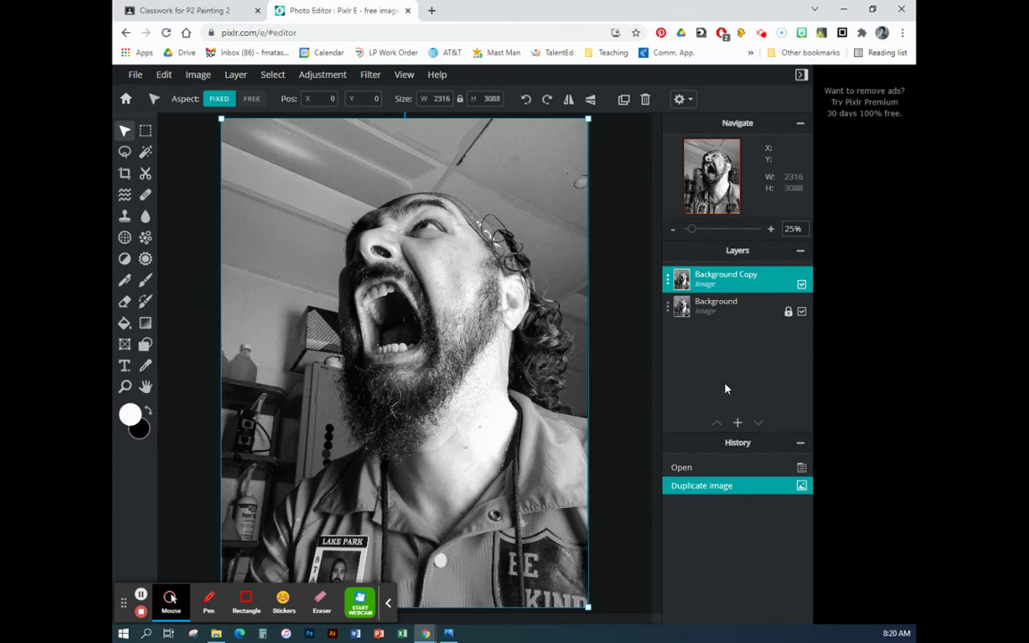
{"action": "left_click", "coordinate": [801, 312]}
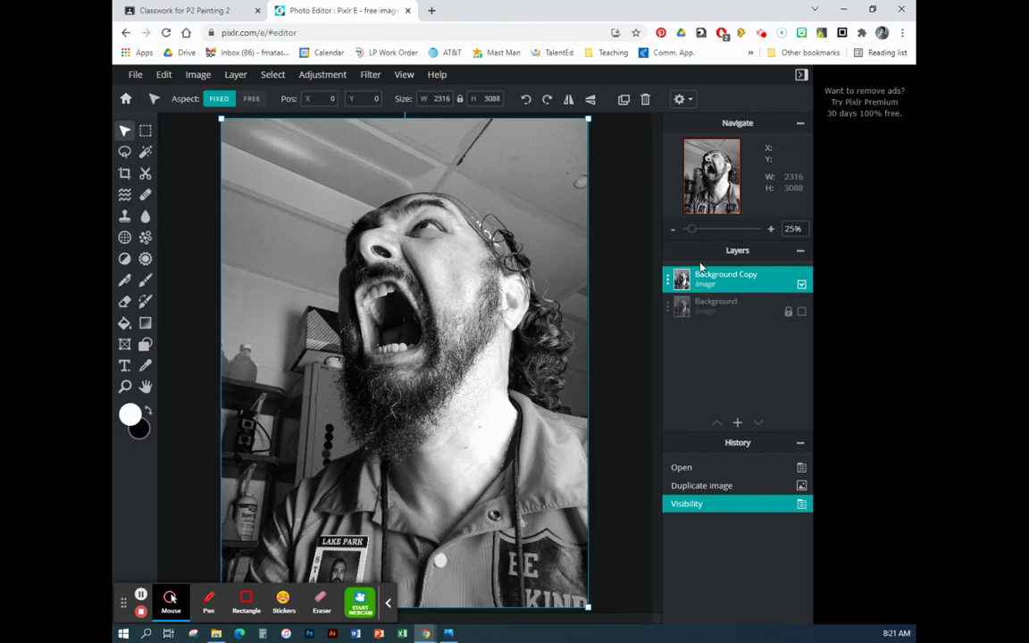
- Apply the AI Auto Mask to the Background Copy layer to cut the man out of the room behind him
{"action": "left_click", "coordinate": [436, 288]}
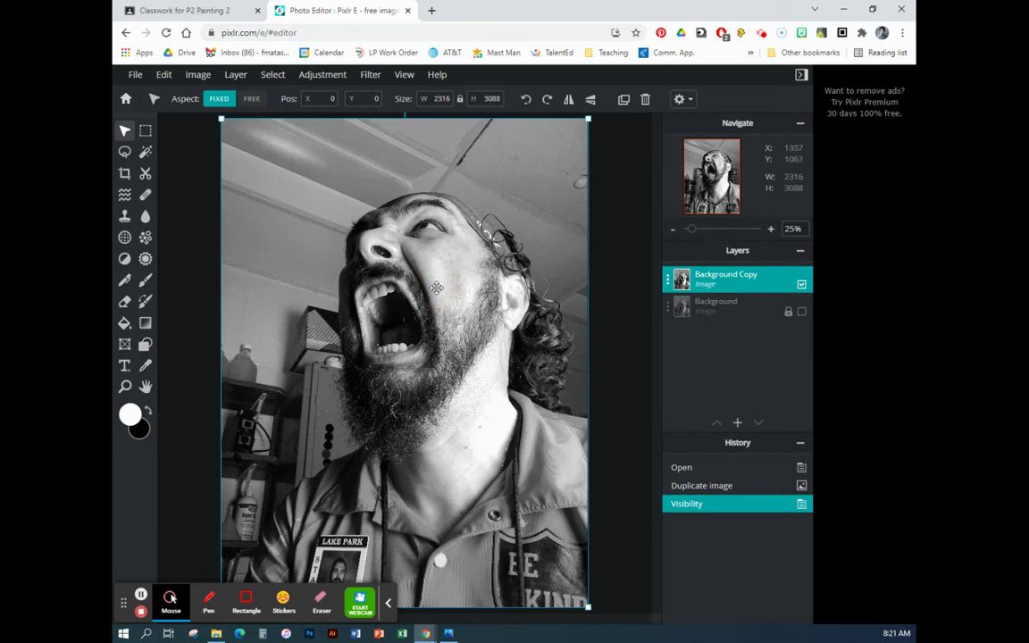
{"action": "left_click", "coordinate": [273, 76]}
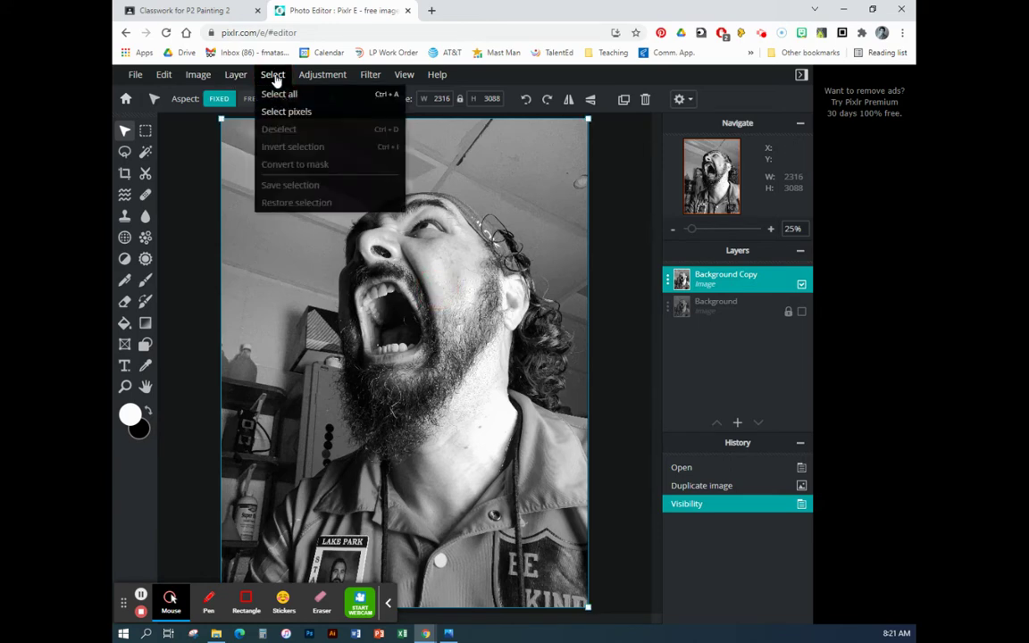
{"action": "mouse_move", "coordinate": [312, 78]}
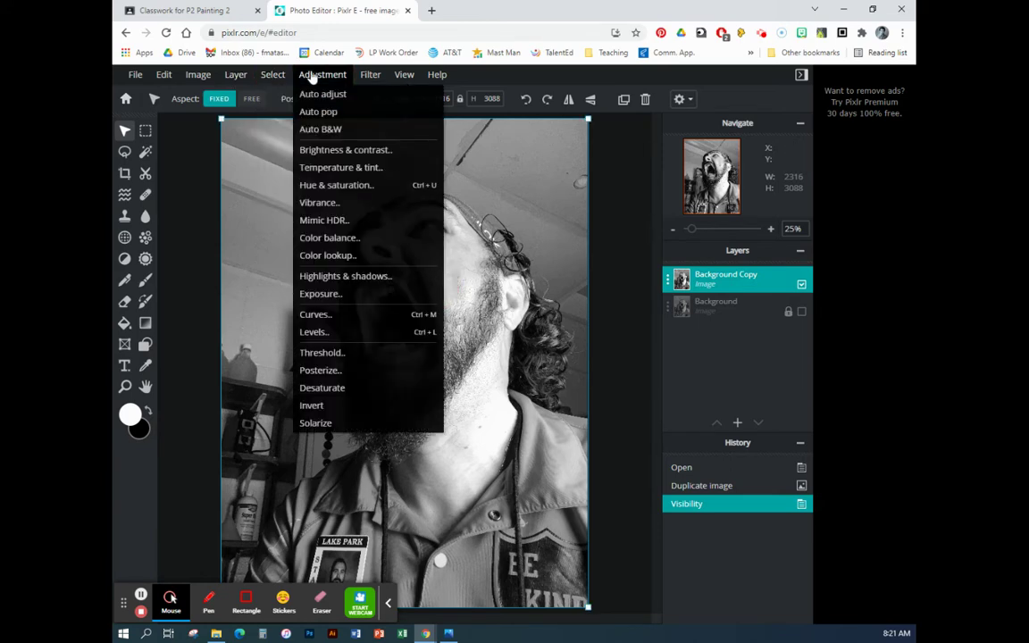
{"action": "mouse_move", "coordinate": [241, 79]}
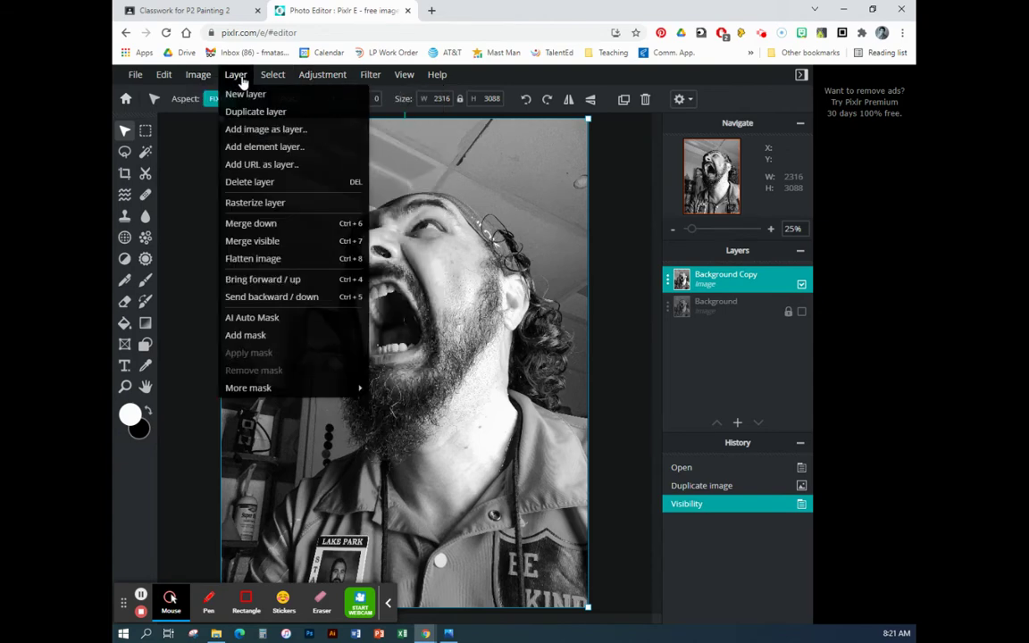
{"action": "left_click", "coordinate": [241, 79]}
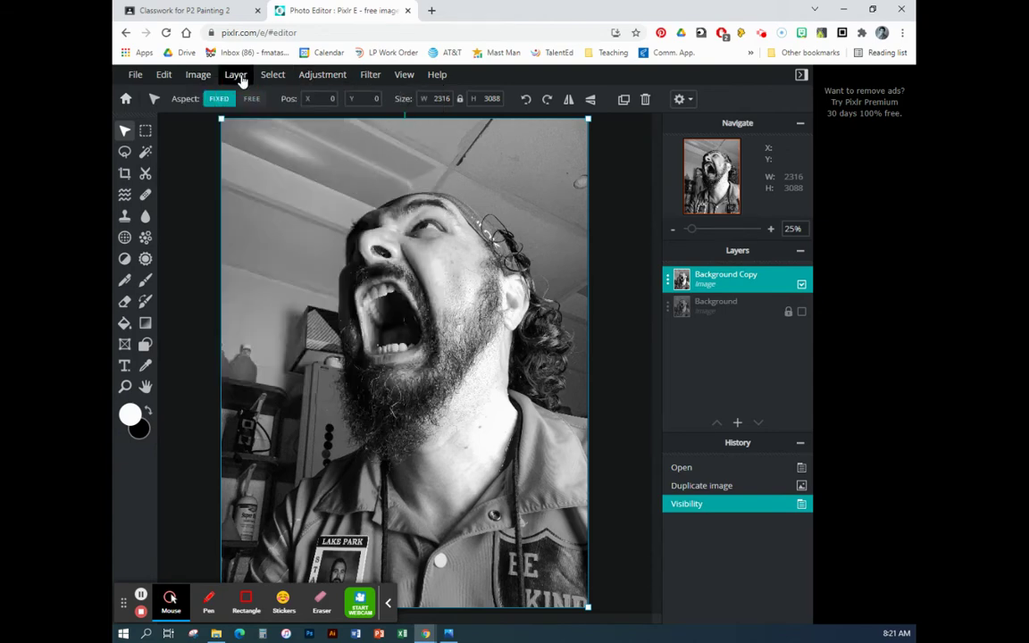
{"action": "left_click", "coordinate": [241, 78]}
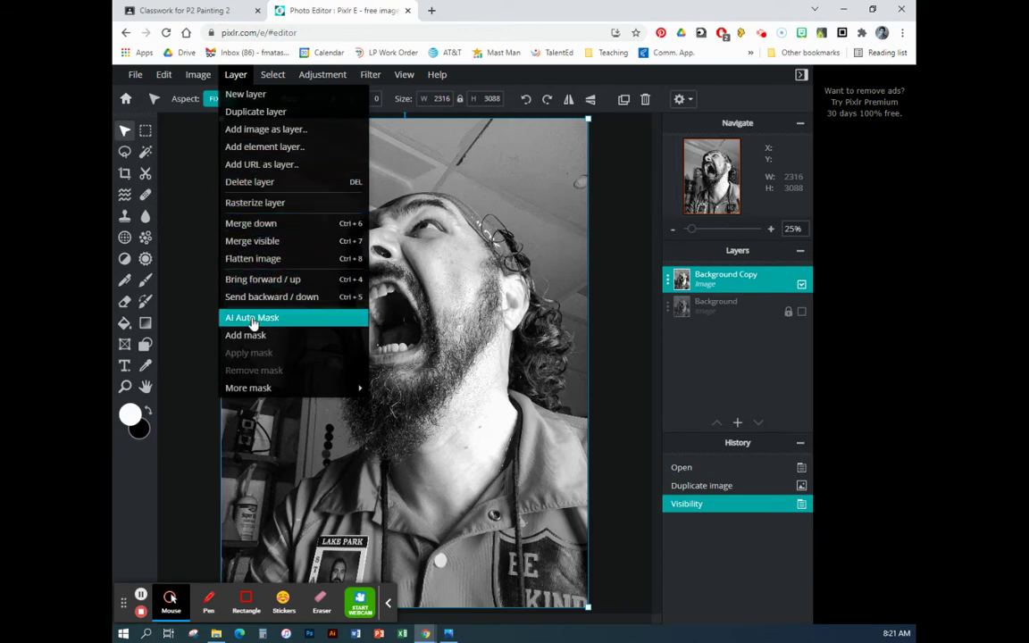
{"action": "left_click", "coordinate": [253, 320]}
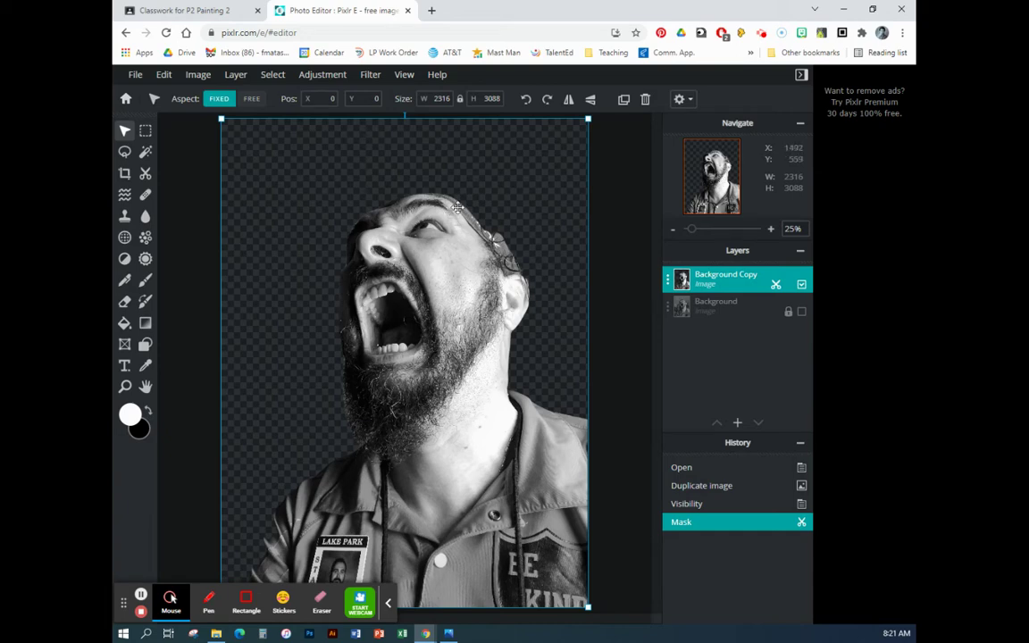
- Toggle the Background layer's visibility to compare the masked copy with the original photo, and leave the layer shown
{"action": "left_click", "coordinate": [802, 313]}
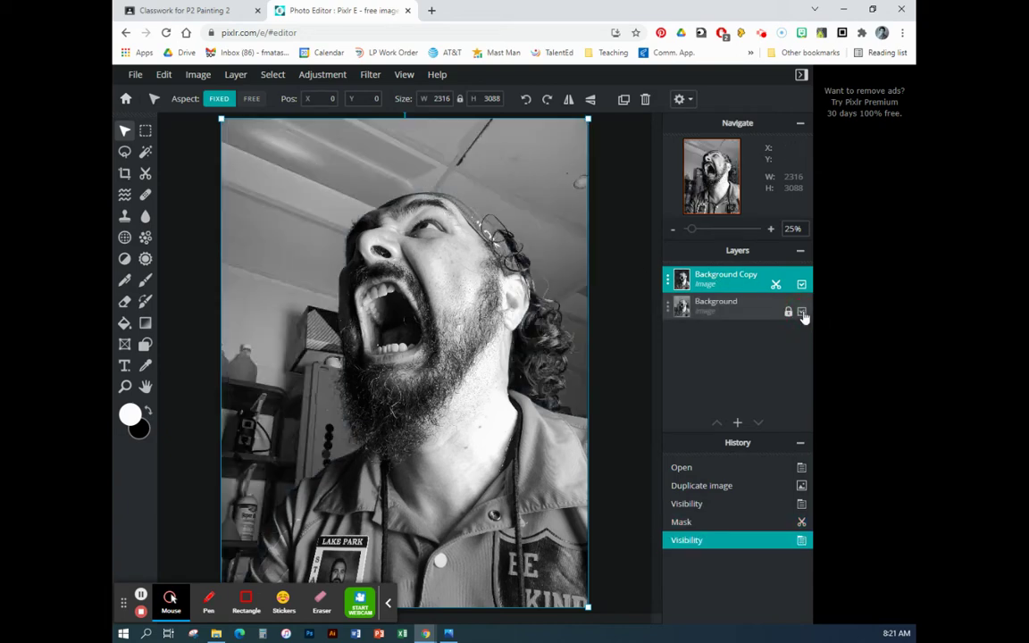
{"action": "left_click", "coordinate": [802, 312]}
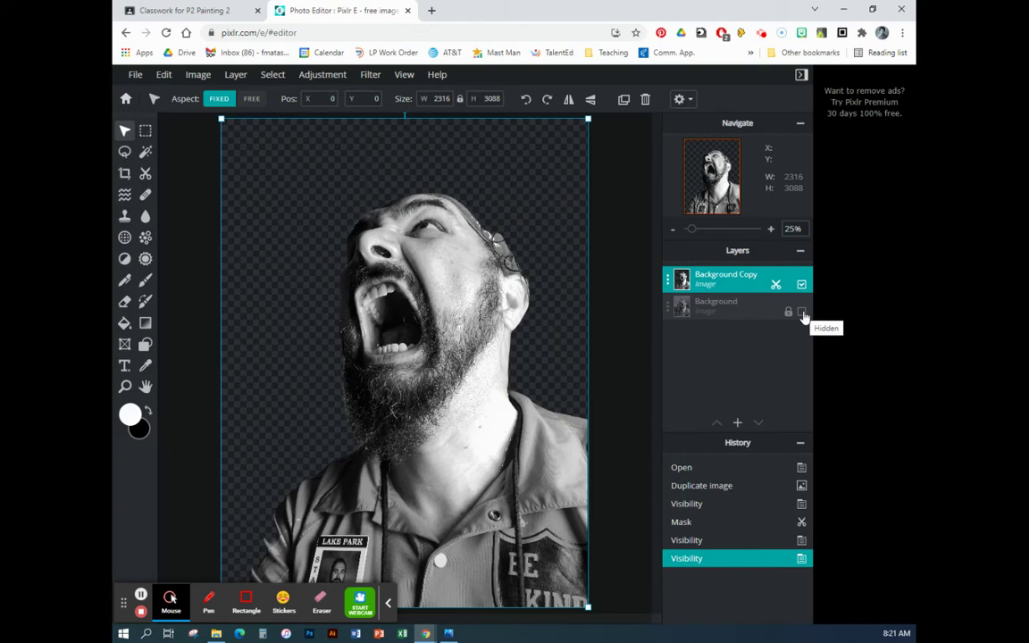
{"action": "left_click", "coordinate": [802, 313]}
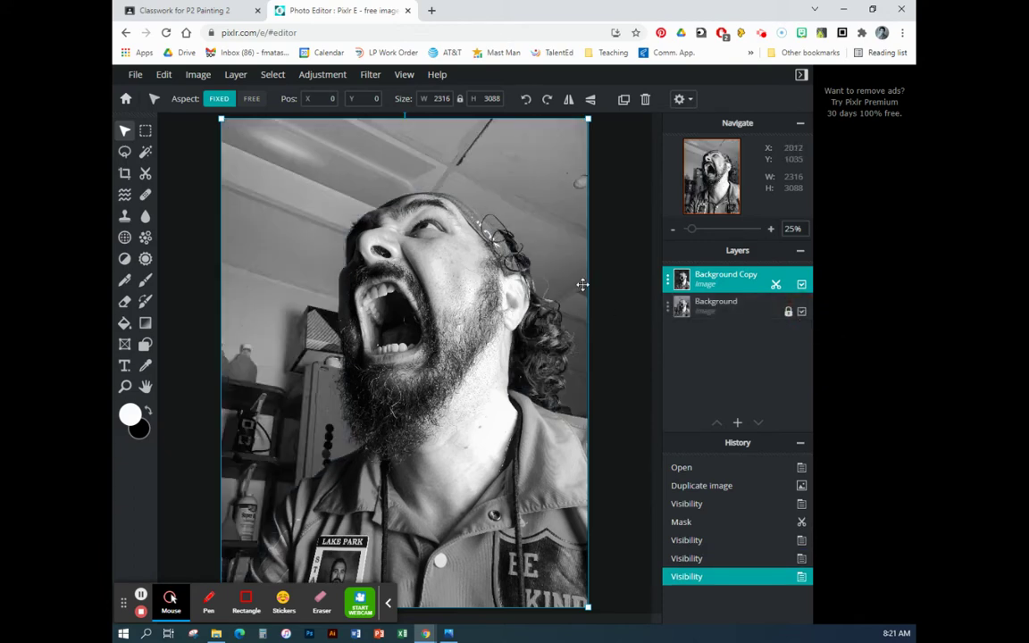
{"action": "left_click", "coordinate": [802, 313]}
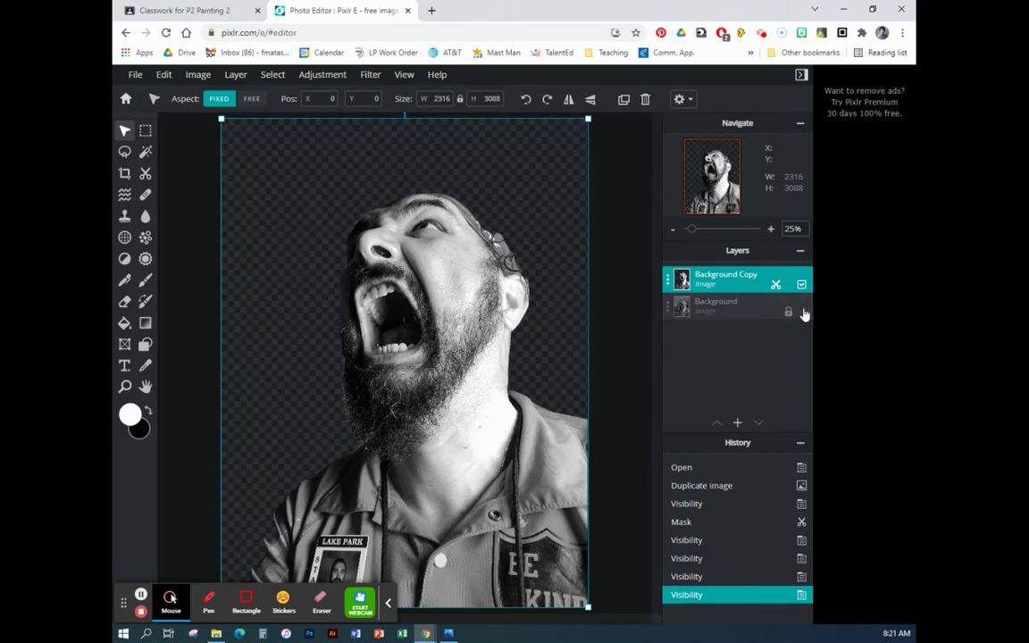
{"action": "left_click", "coordinate": [802, 313]}
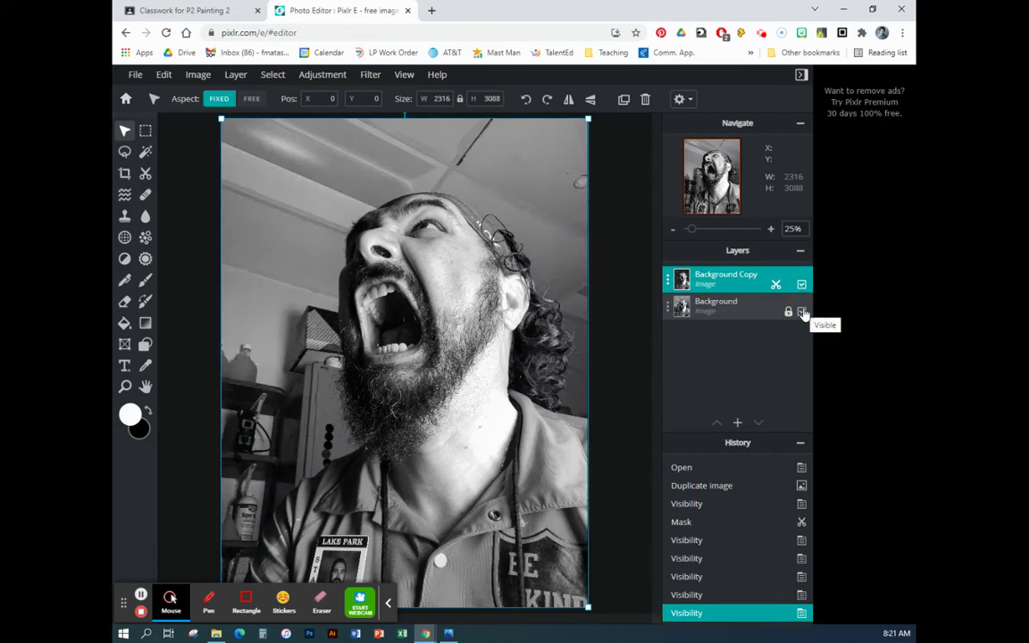
{"action": "left_click", "coordinate": [802, 313]}
{"action": "left_click", "coordinate": [802, 313]}
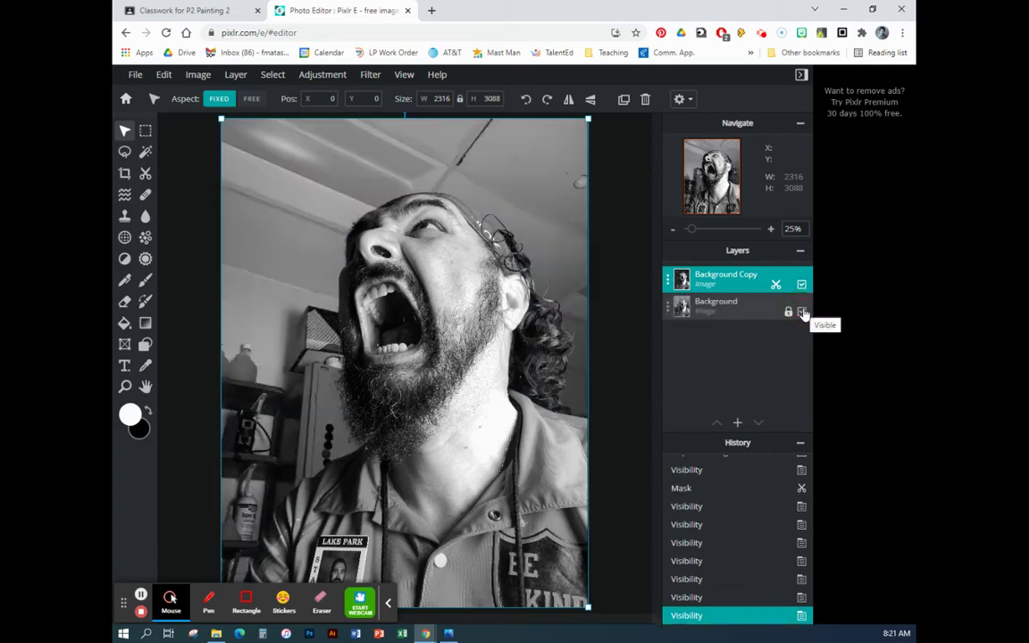
- Add a new empty layer above the Background Copy layer
{"action": "left_click", "coordinate": [736, 425]}
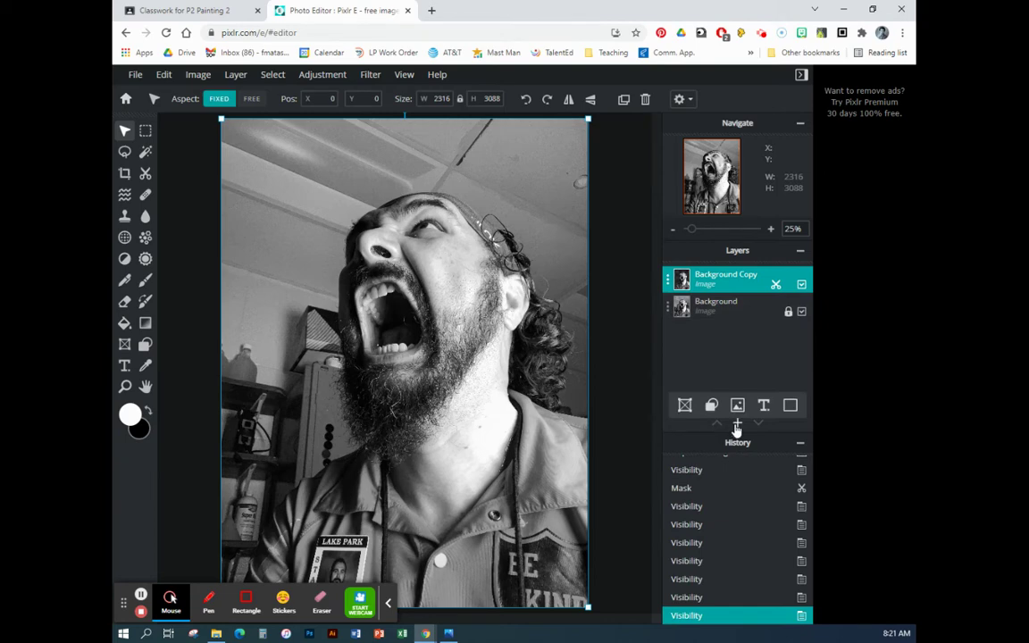
{"action": "left_click", "coordinate": [736, 425]}
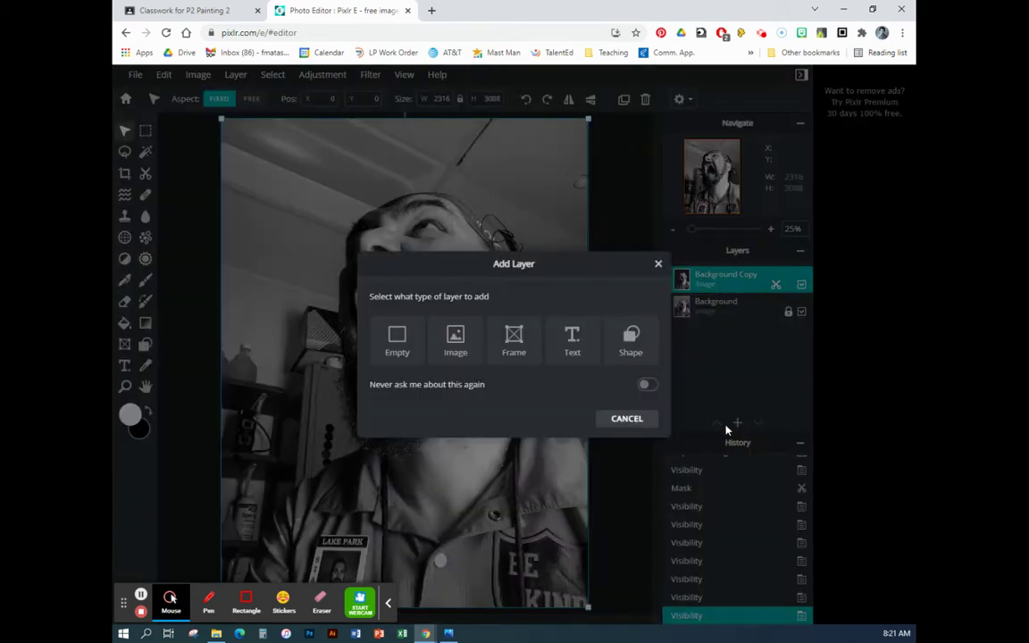
{"action": "left_click", "coordinate": [397, 344]}
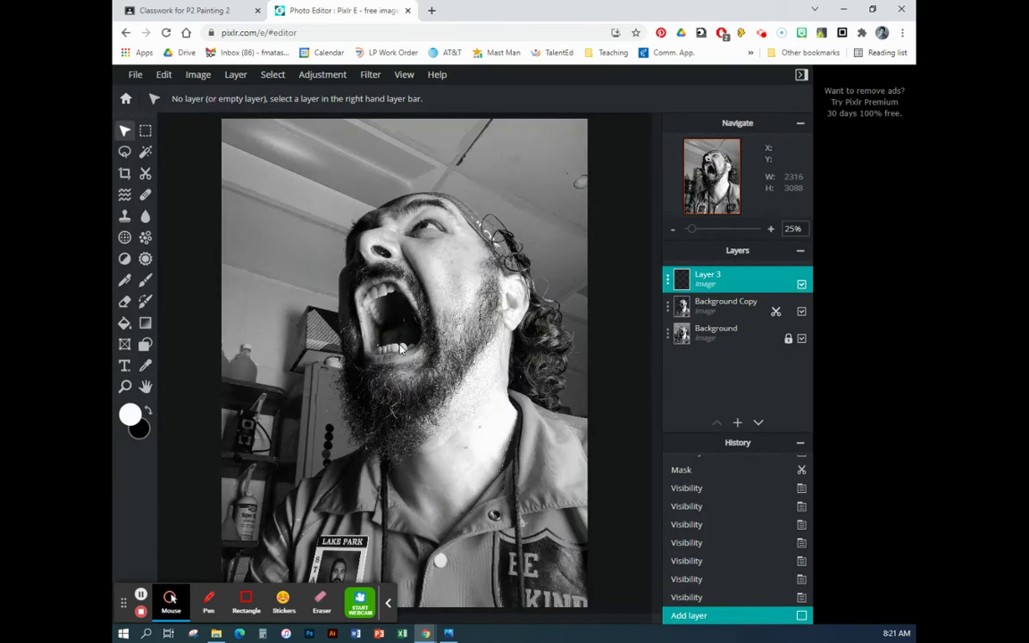
- Toggle the visibility of the Background Copy and Background layers, leaving Background shown and Background Copy hidden
{"action": "left_click", "coordinate": [801, 312]}
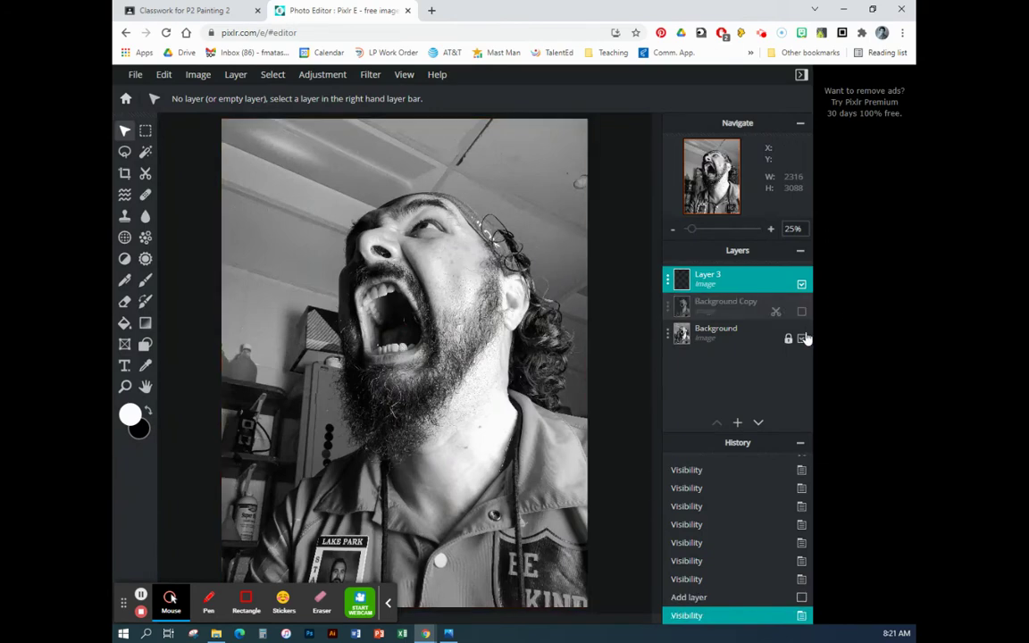
{"action": "left_click", "coordinate": [801, 338]}
{"action": "left_click", "coordinate": [801, 338]}
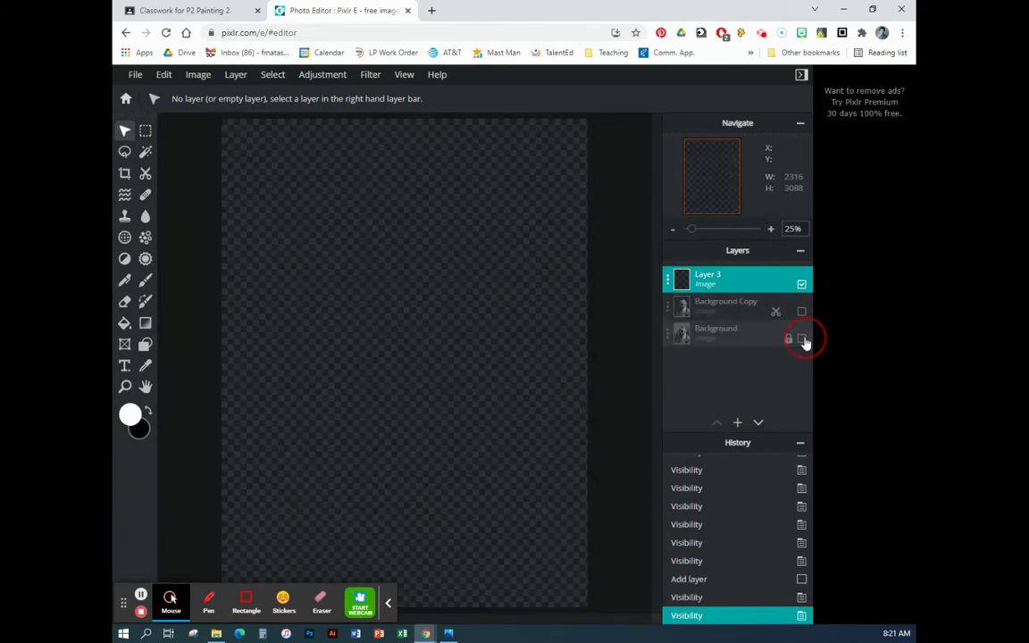
{"action": "left_click", "coordinate": [801, 311]}
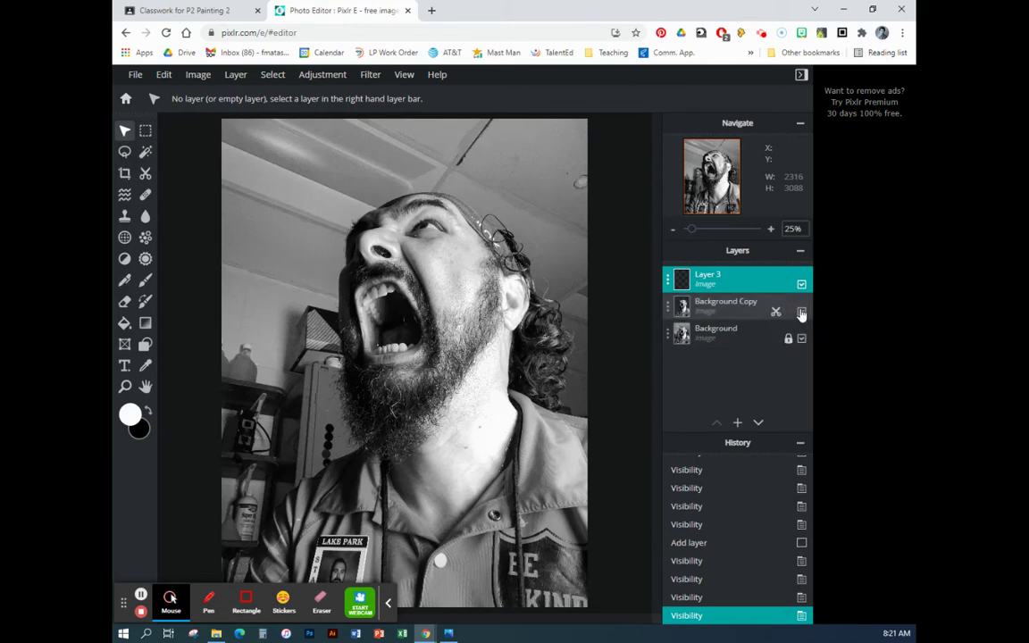
{"action": "left_click", "coordinate": [801, 312]}
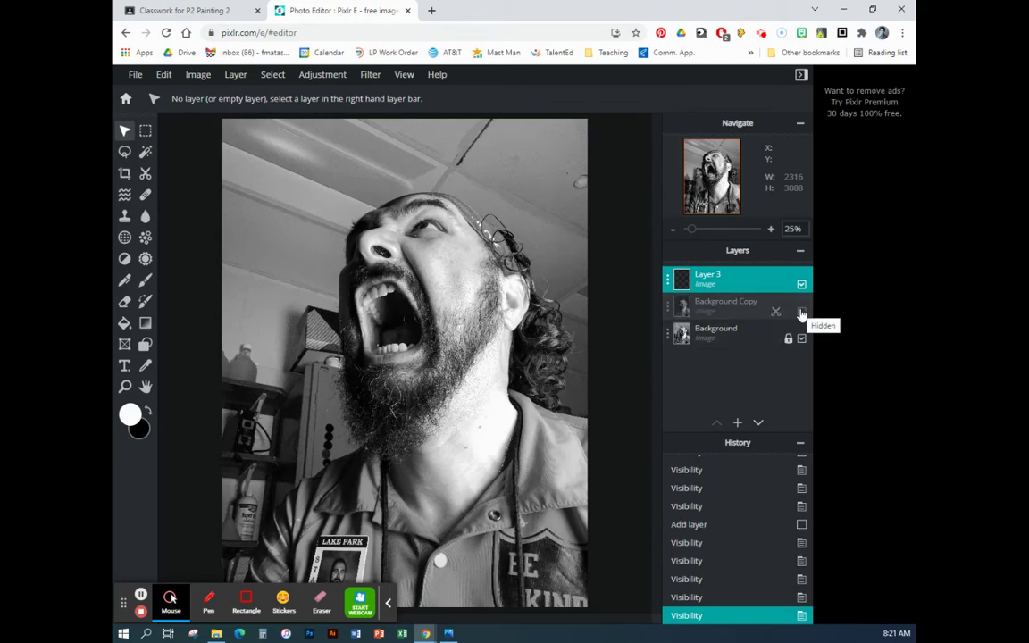
- Show the Background Copy layer and briefly hide the Background layer to inspect the cut-out, leaving both layers shown
{"action": "left_click", "coordinate": [801, 312]}
{"action": "left_click", "coordinate": [801, 338]}
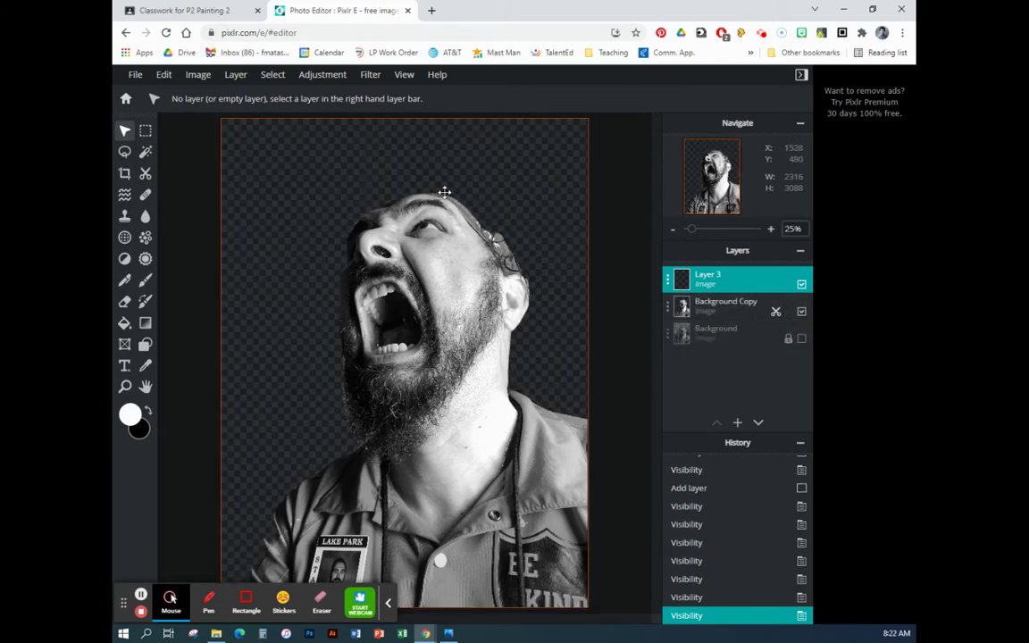
{"action": "left_click", "coordinate": [801, 338]}
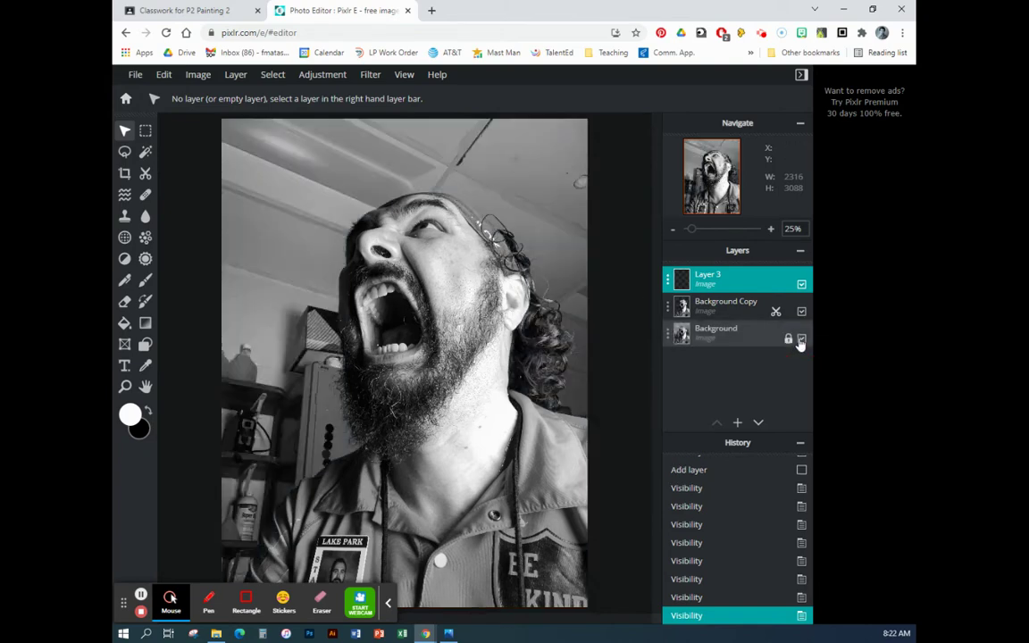
- Lasso freehand around the ear, curly hair and back of the head that the auto mask removed
{"action": "left_click", "coordinate": [124, 154]}
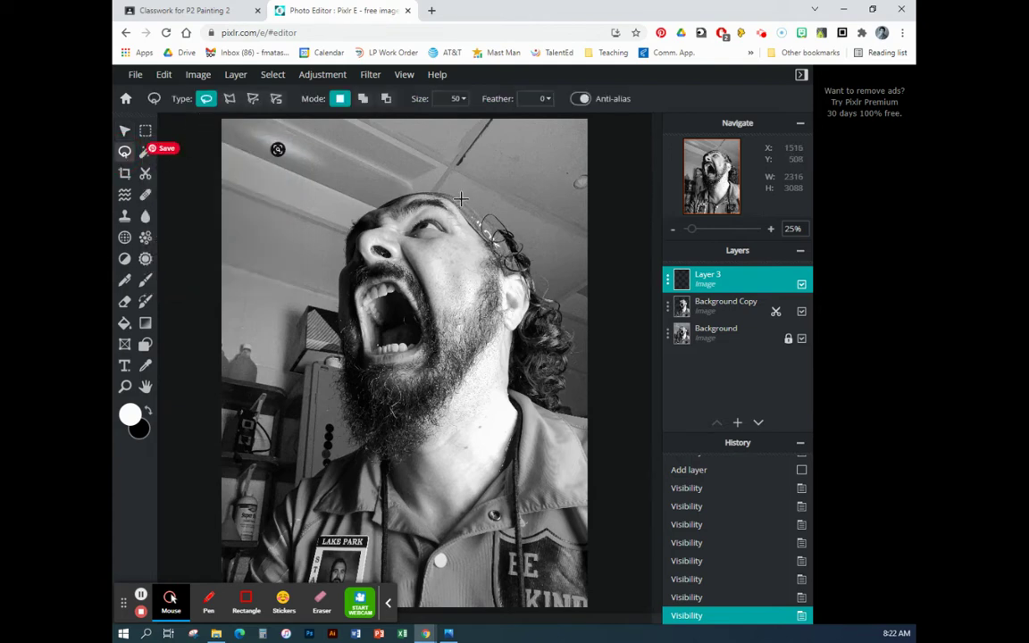
{"action": "mouse_move", "coordinate": [461, 198]}
{"action": "left_mouse_down"}
{"action": "mouse_move", "coordinate": [512, 226]}
{"action": "mouse_move", "coordinate": [536, 293]}
{"action": "mouse_move", "coordinate": [571, 339]}
{"action": "mouse_move", "coordinate": [561, 410]}
{"action": "mouse_move", "coordinate": [546, 423]}
{"action": "mouse_move", "coordinate": [511, 410]}
{"action": "mouse_move", "coordinate": [484, 379]}
{"action": "mouse_move", "coordinate": [463, 206]}
{"action": "left_mouse_up"}
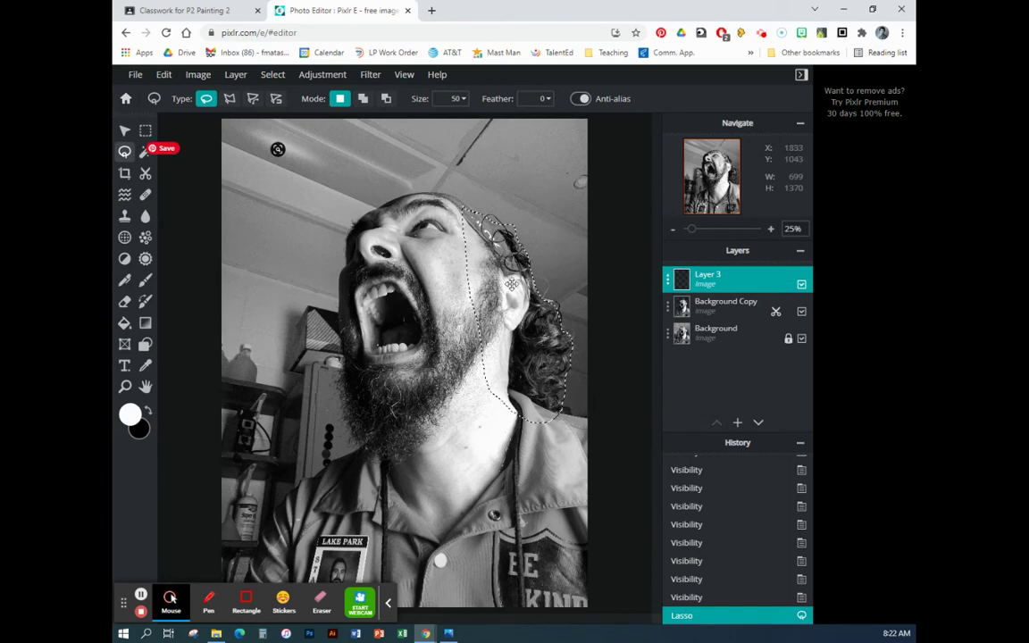
{"action": "right_click", "coordinate": [505, 284]}
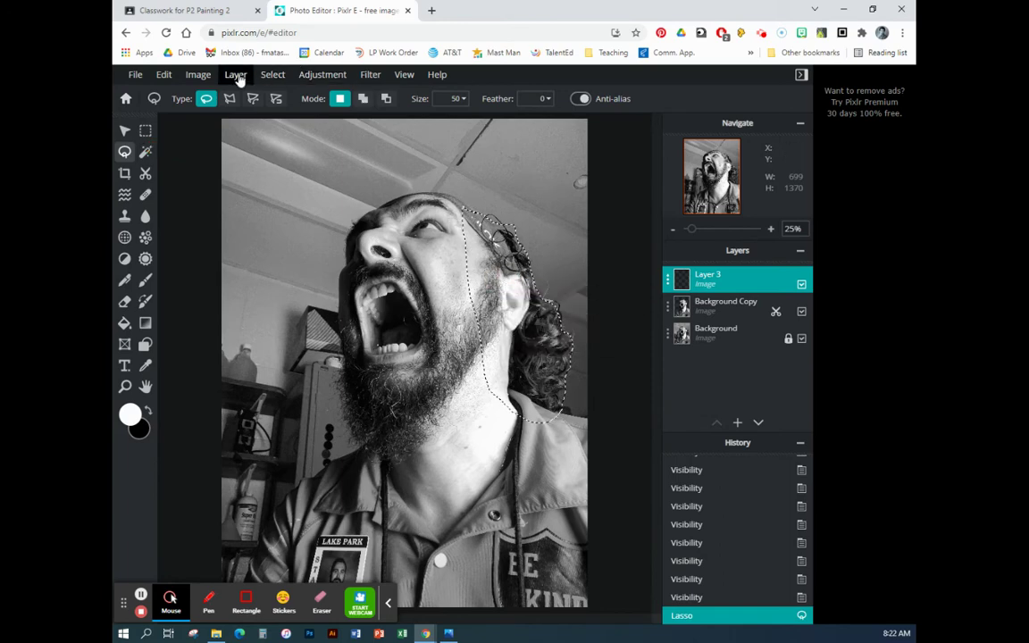
- Copy the lassoed hair and ear area from the Background layer
{"action": "left_click", "coordinate": [165, 75]}
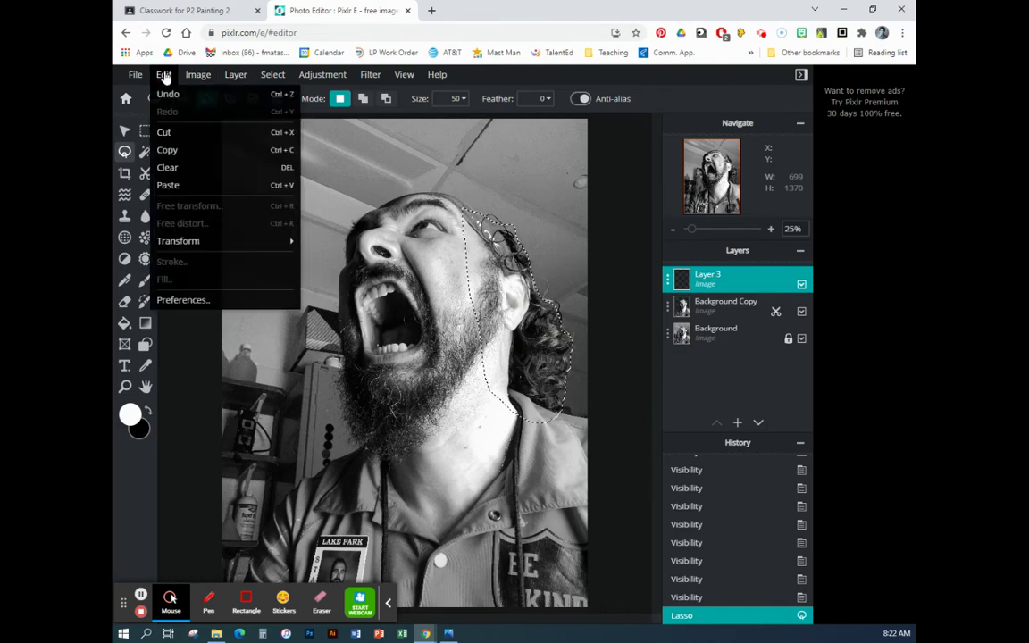
{"action": "left_click", "coordinate": [164, 149]}
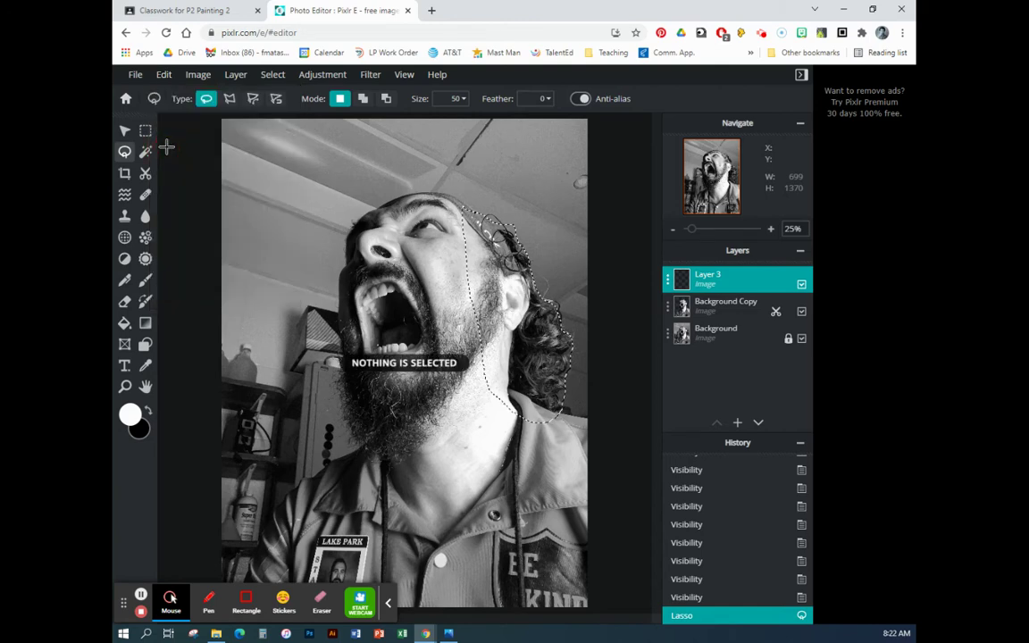
{"action": "left_click", "coordinate": [710, 303]}
{"action": "left_click", "coordinate": [716, 333]}
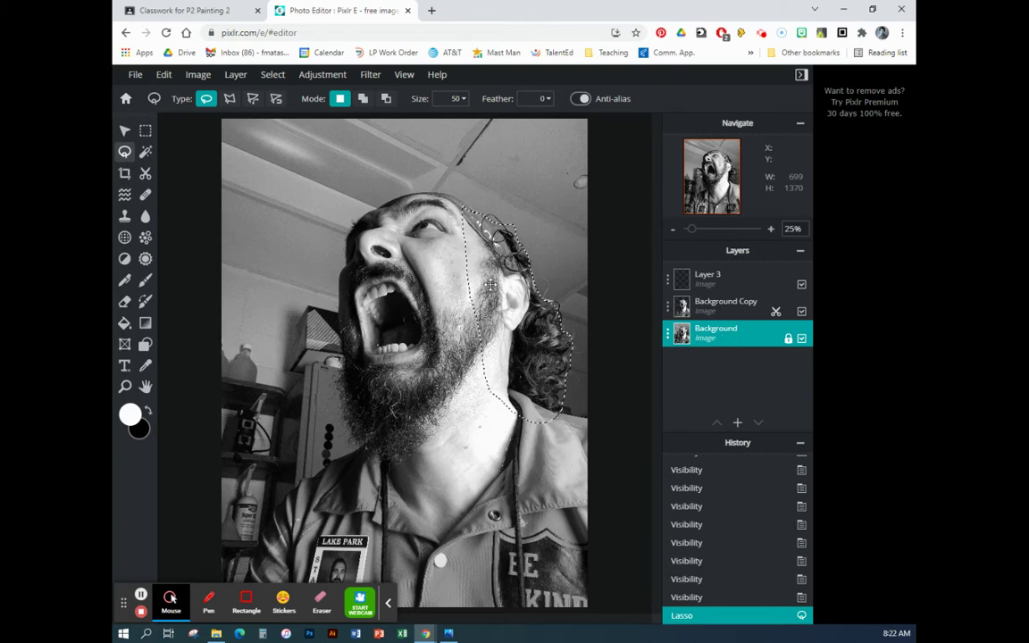
{"action": "left_click", "coordinate": [165, 76]}
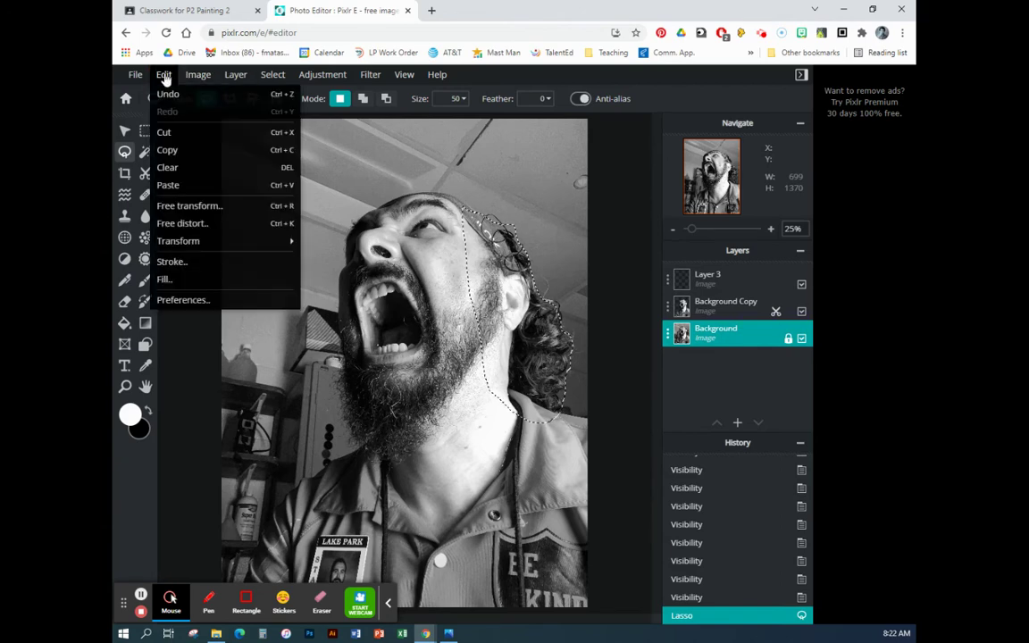
{"action": "left_click", "coordinate": [166, 149]}
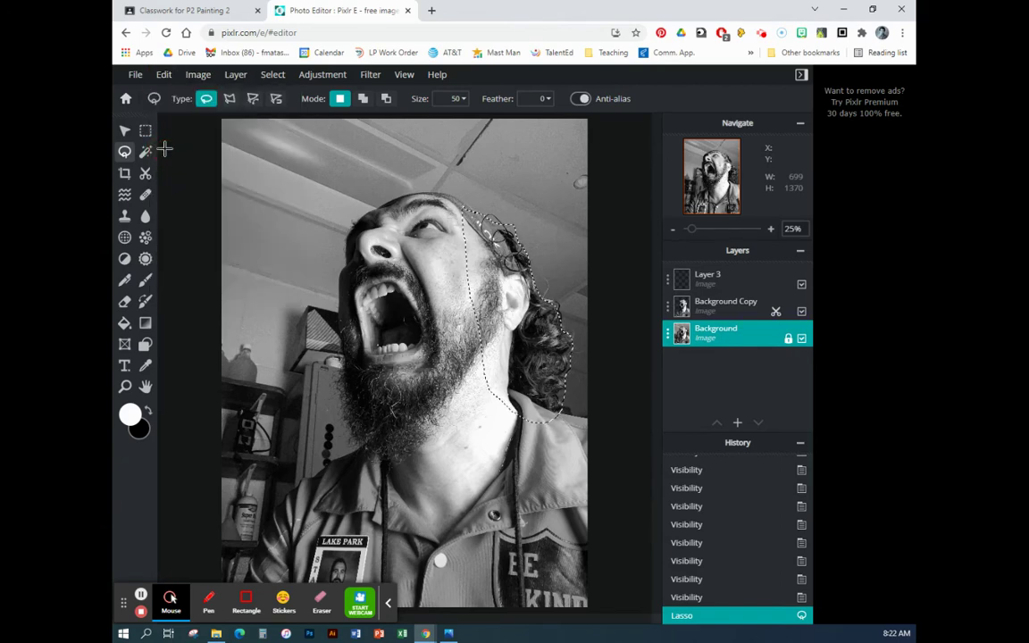
- Paste the copied hair piece above Layer 3, allowing pixlr.com to access the clipboard
{"action": "left_click", "coordinate": [713, 284]}
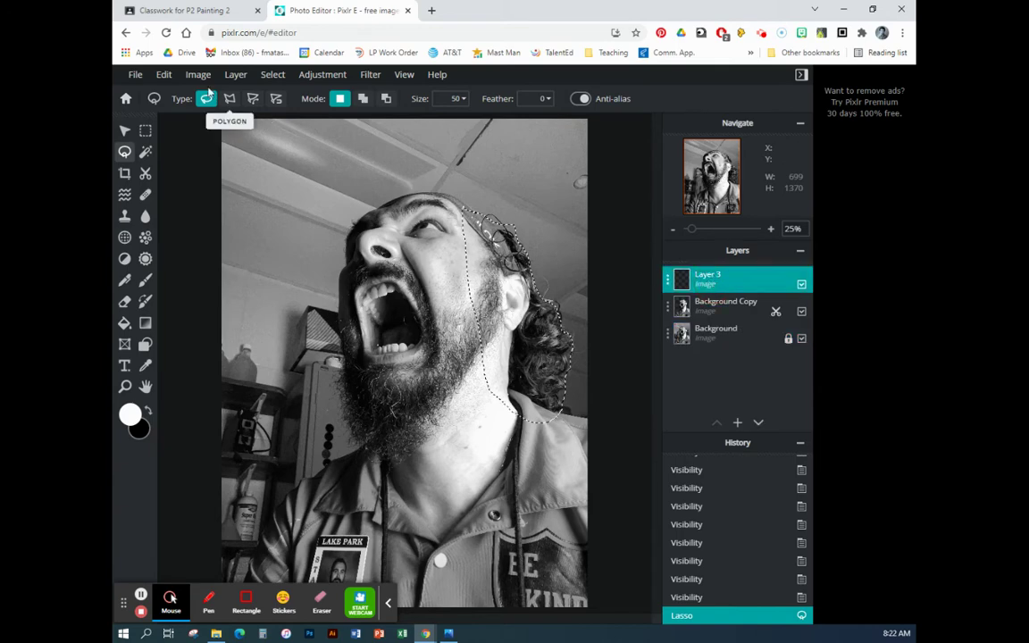
{"action": "left_click", "coordinate": [164, 76]}
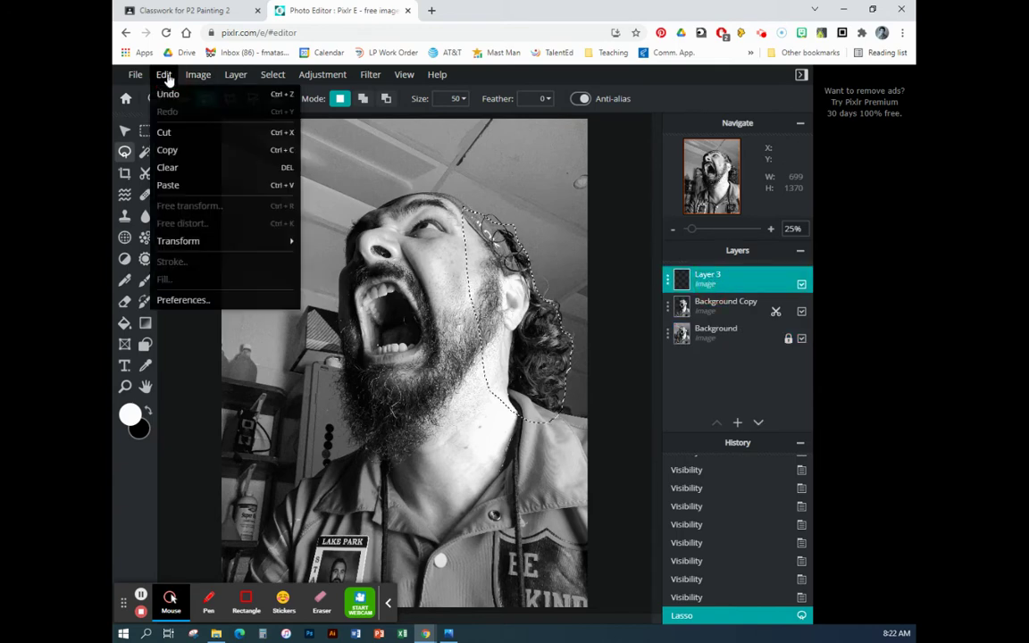
{"action": "left_click", "coordinate": [167, 183]}
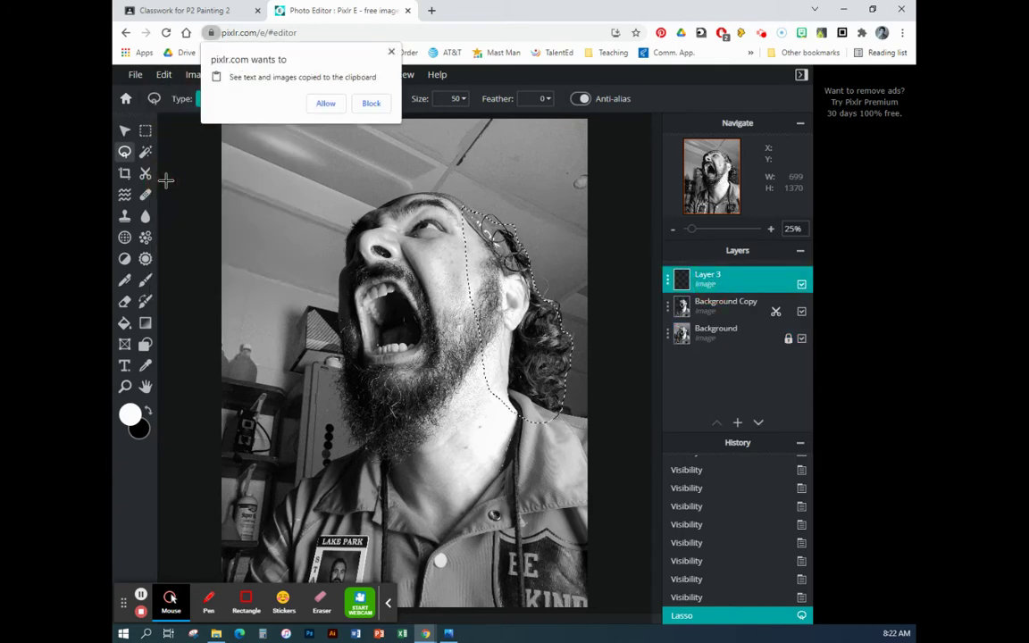
{"action": "left_click", "coordinate": [325, 104]}
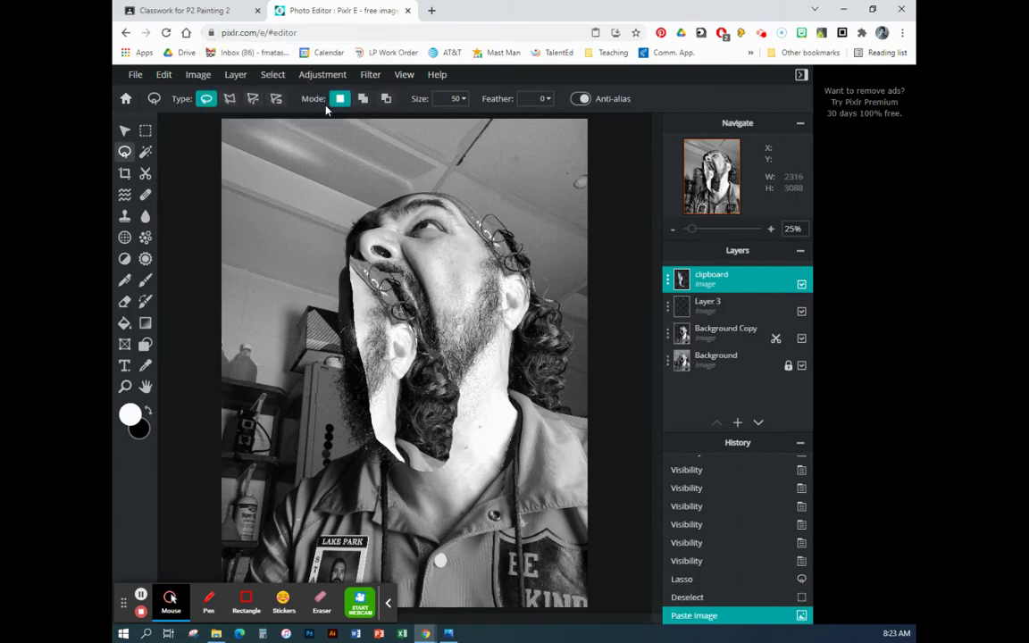
- Move the pasted hair piece to about X 1526, Y 557 so it lines up with the head in the photo
{"action": "left_click", "coordinate": [126, 138]}
{"action": "left_click", "coordinate": [391, 354]}
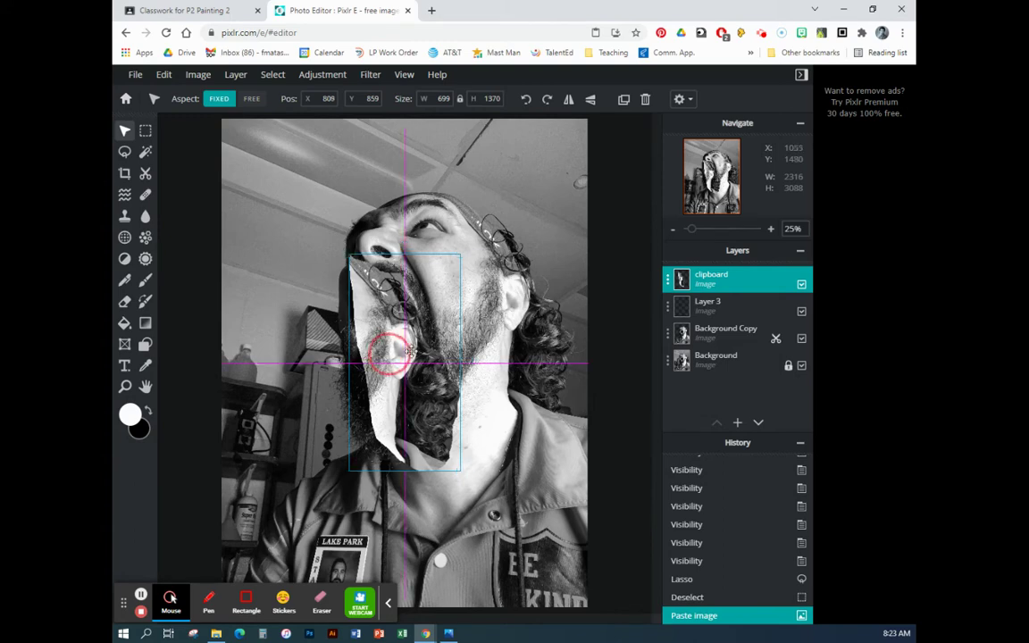
{"action": "left_click_drag", "start_coordinate": [390, 355], "coordinate": [501, 306]}
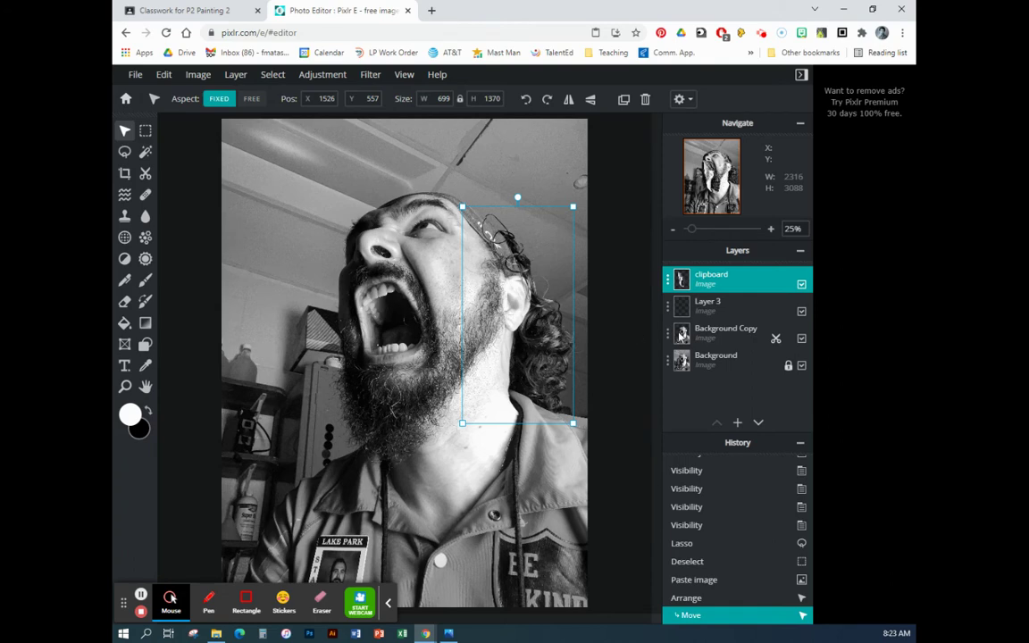
- Hide the Background layer and flatten the image so the cut-out and hair piece become one layer
{"action": "left_click", "coordinate": [801, 365]}
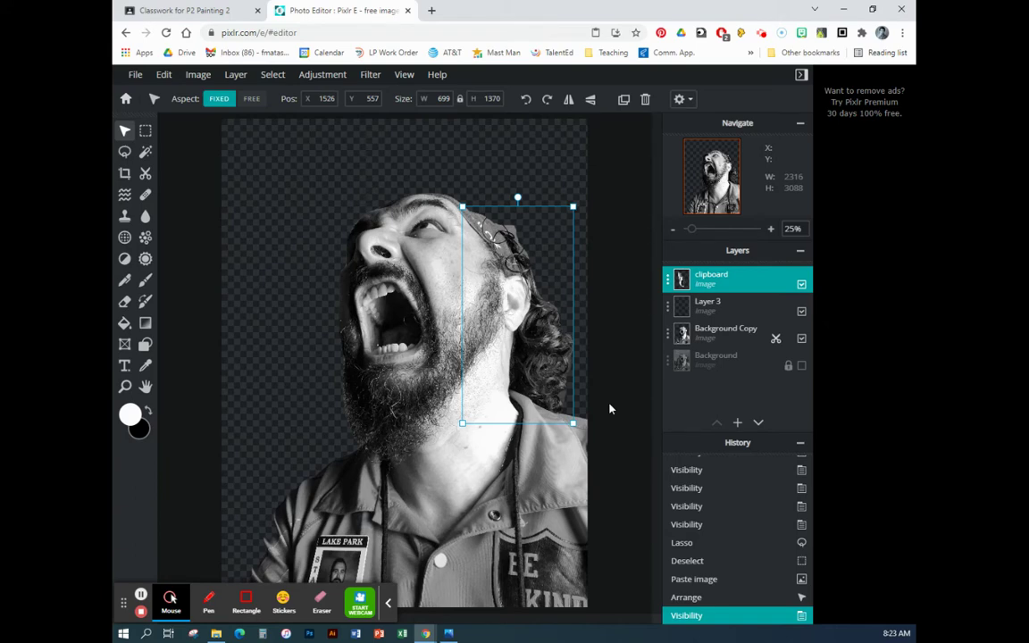
{"action": "left_click", "coordinate": [234, 76]}
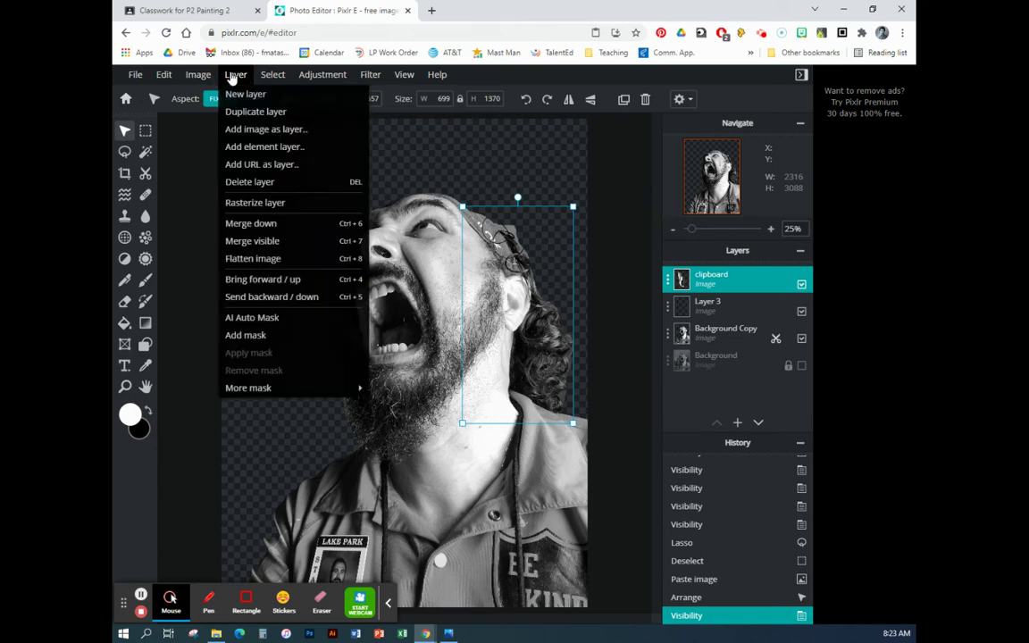
{"action": "left_click", "coordinate": [243, 258]}
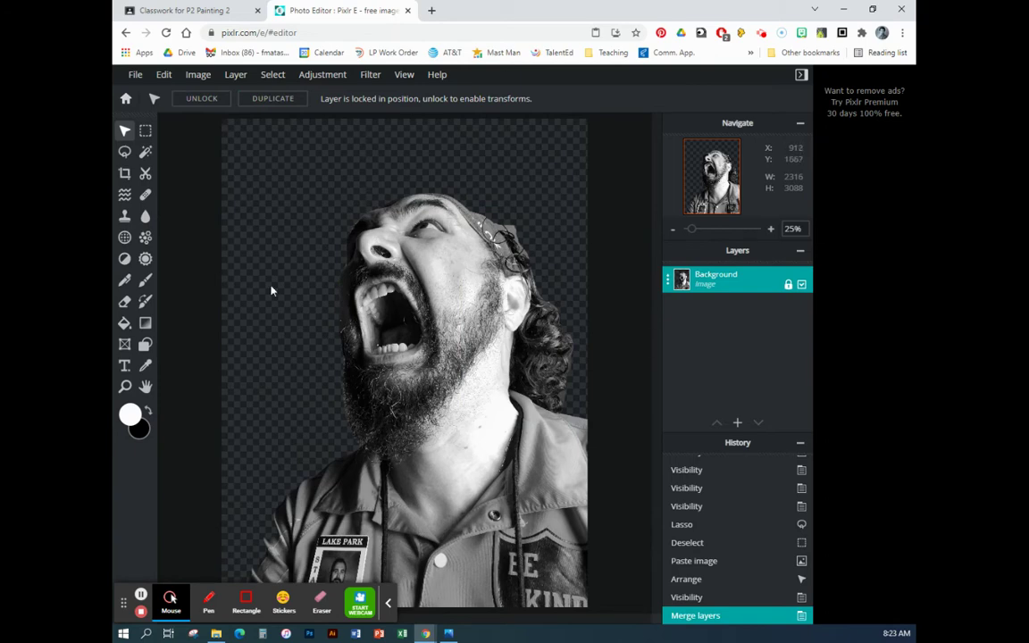
- Save the cut-out at 2316 x 3088 as the PNG file Lego_03 in the D2 Portraits folder
{"action": "left_click", "coordinate": [134, 75]}
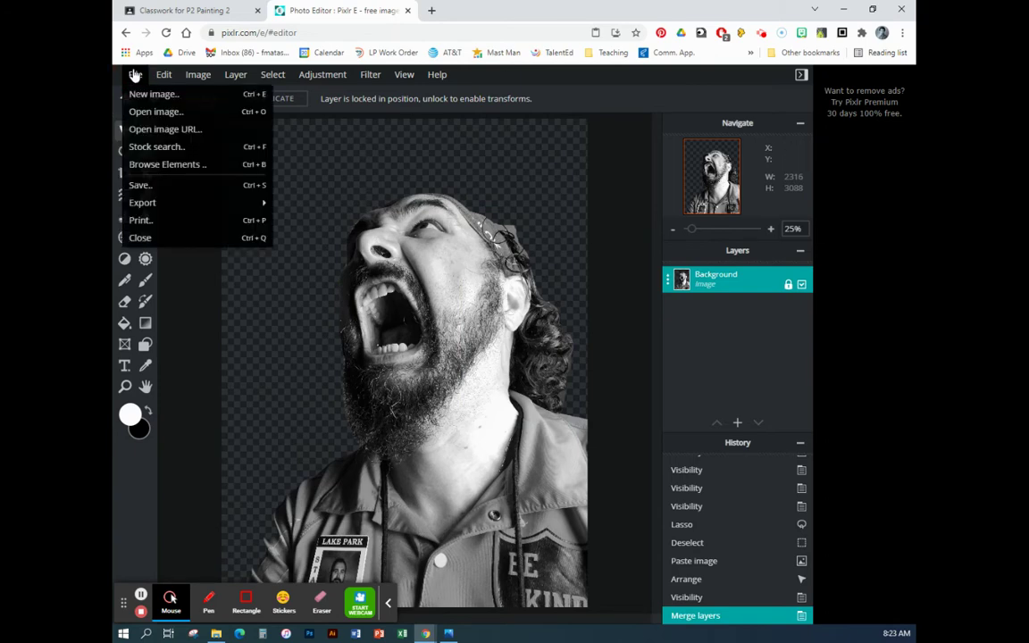
{"action": "left_click", "coordinate": [150, 186]}
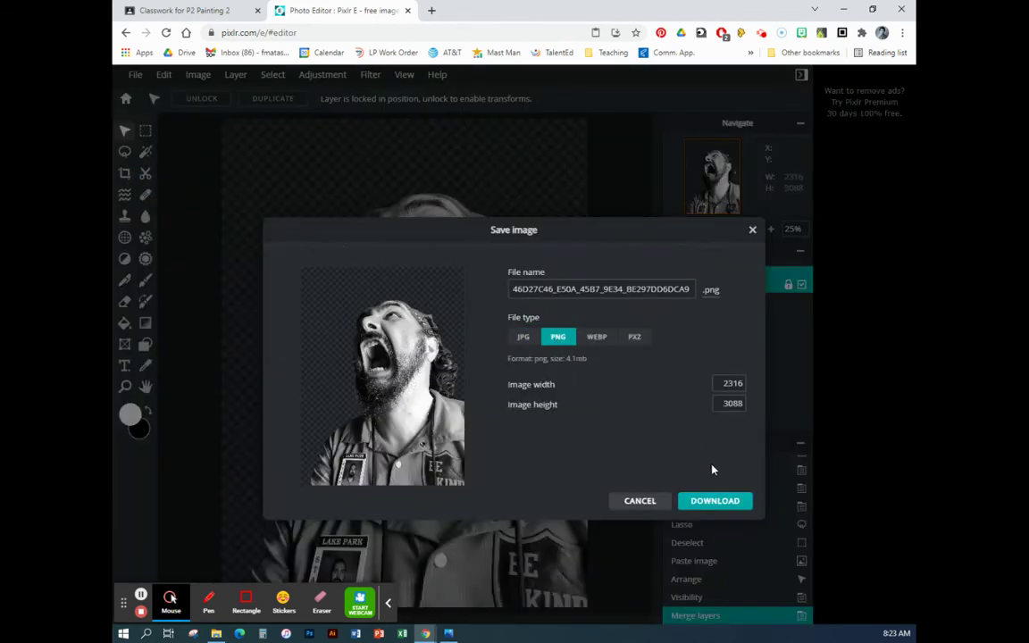
{"action": "left_click", "coordinate": [728, 504]}
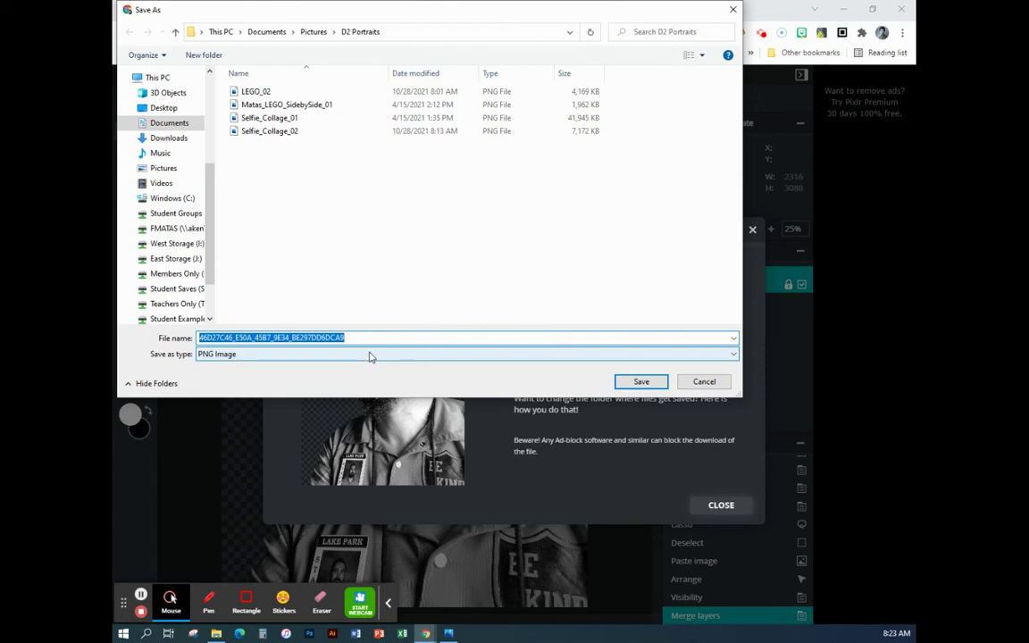
{"action": "type", "text": "Leg"}
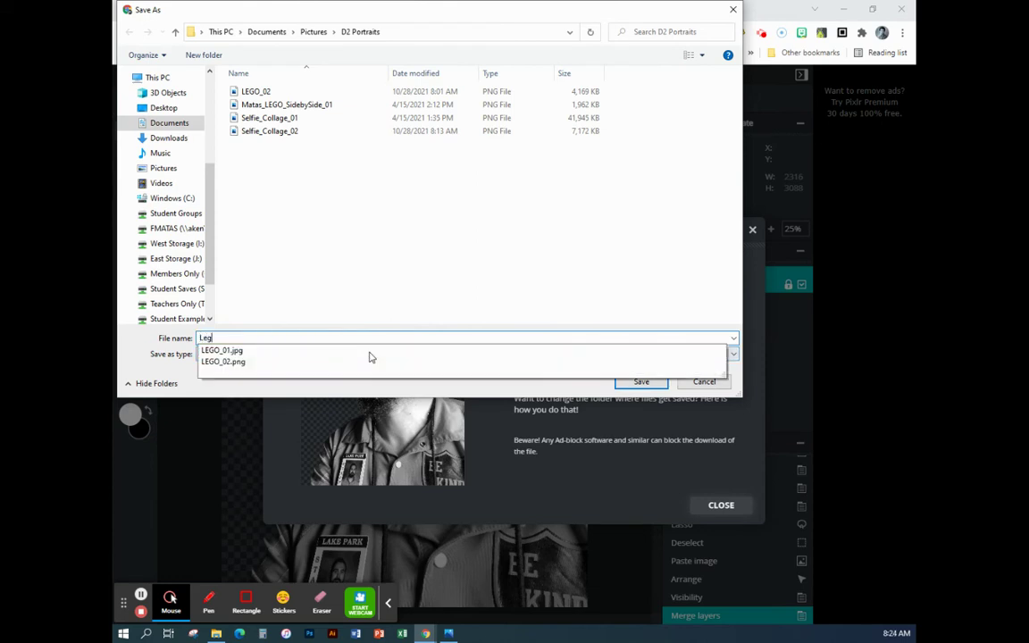
{"action": "type", "text": "o_03"}
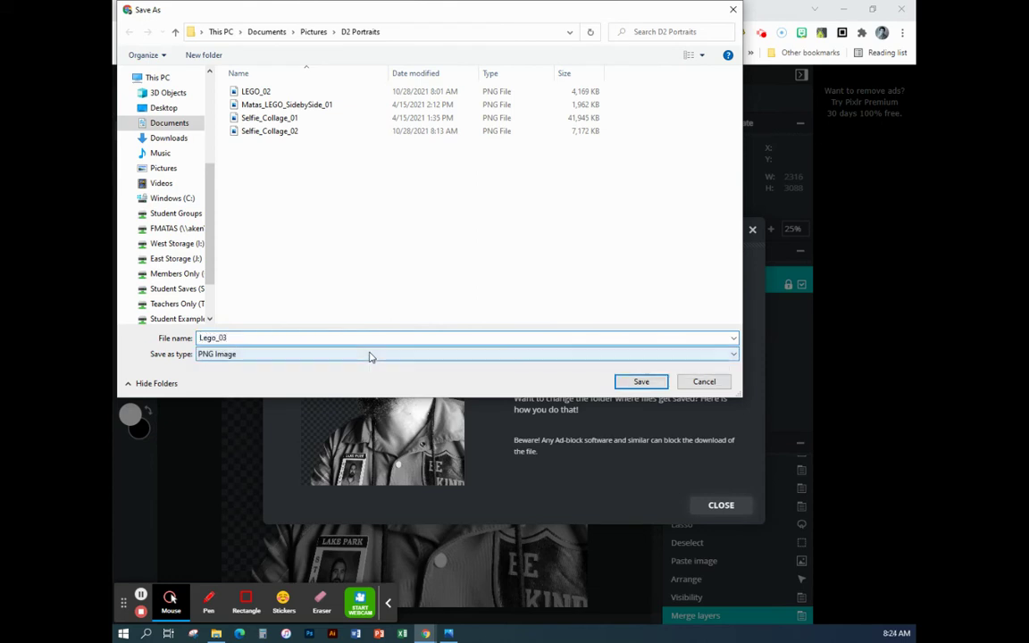
{"action": "left_click", "coordinate": [636, 382]}
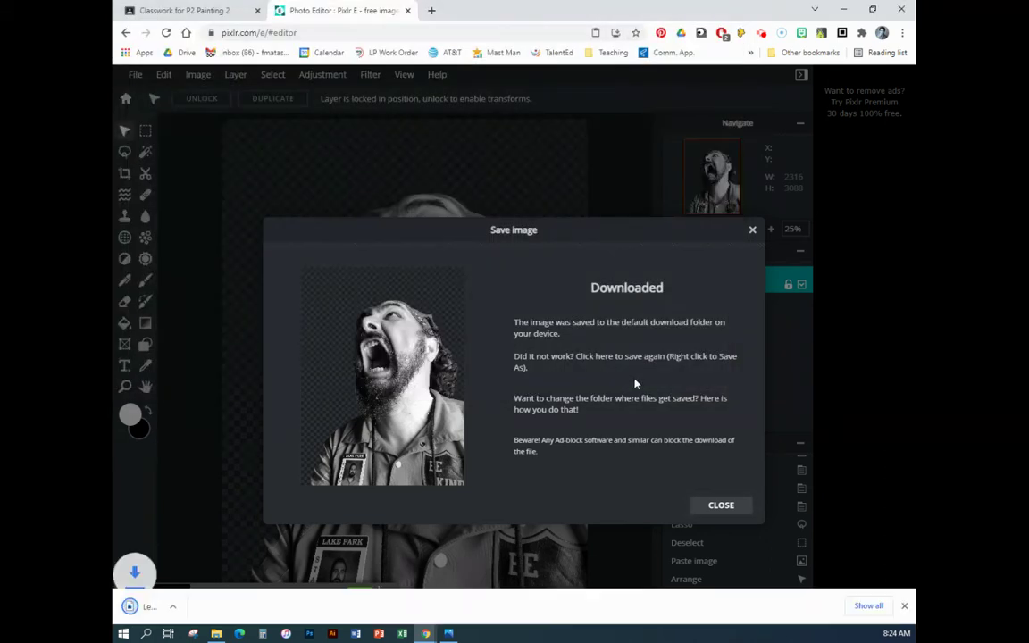
{"action": "left_click", "coordinate": [720, 506]}
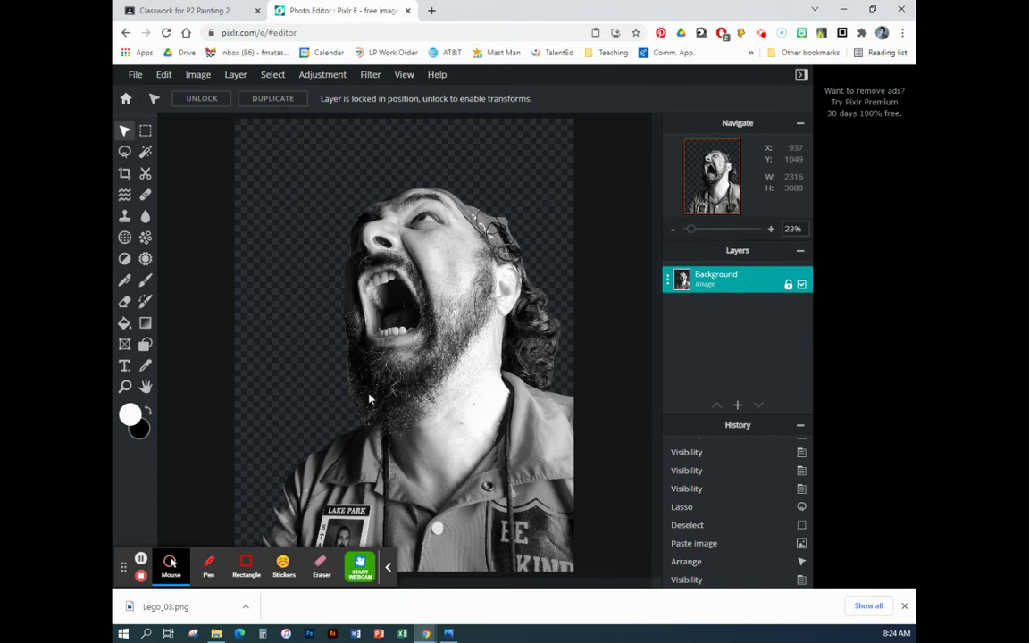
- Open the original JPEG photo 46D27C46_E50A_45B7_9E34_BE297DD6DCA9 from D2 Portraits at its original size
{"action": "left_click", "coordinate": [133, 77]}
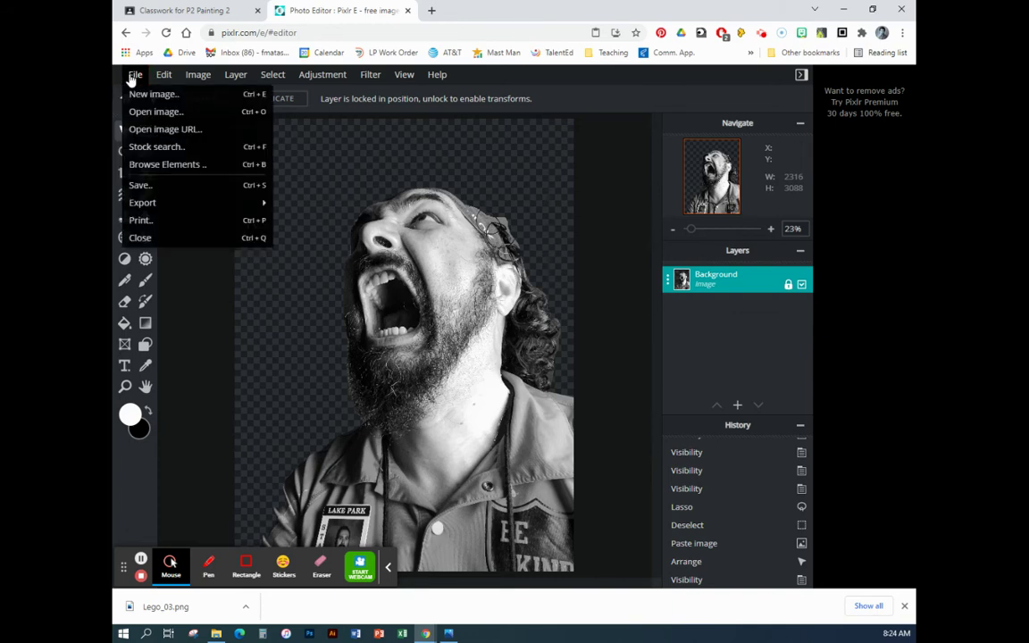
{"action": "left_click", "coordinate": [143, 111]}
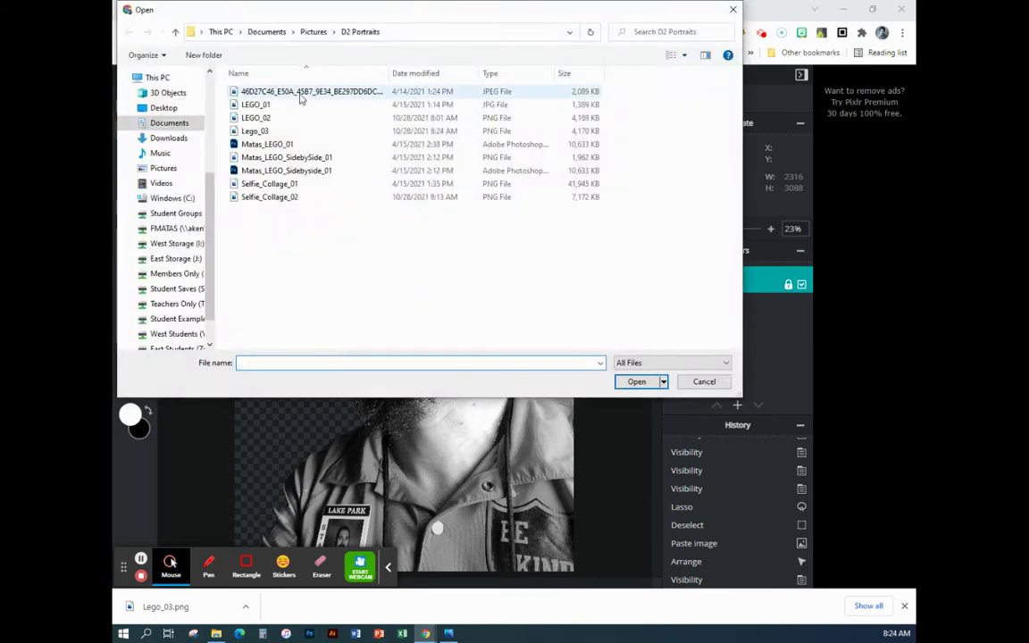
{"action": "double_click", "coordinate": [299, 97]}
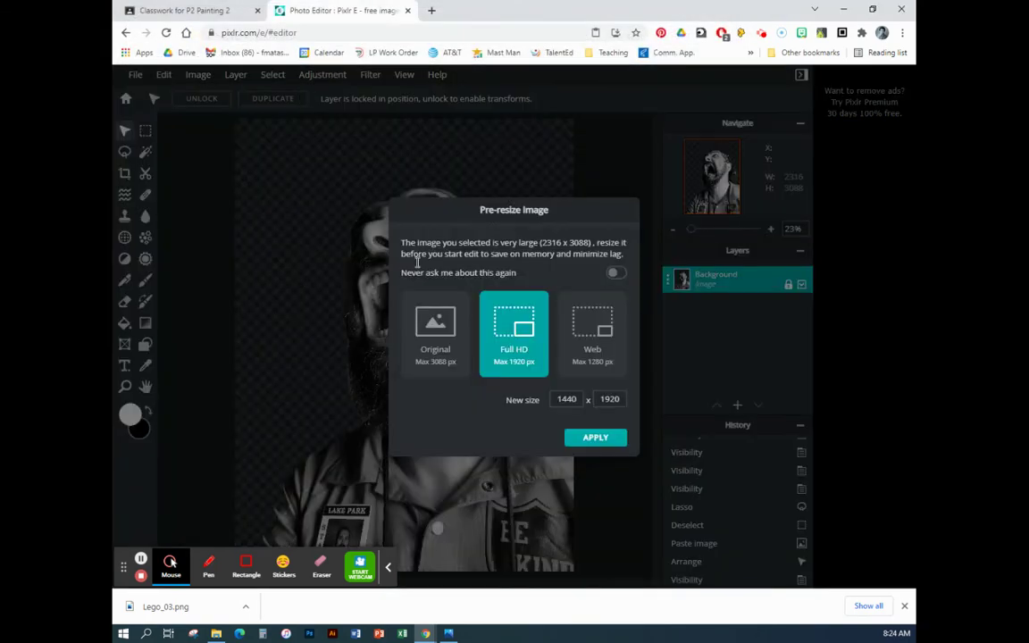
{"action": "left_click", "coordinate": [440, 329]}
{"action": "left_click", "coordinate": [593, 441]}
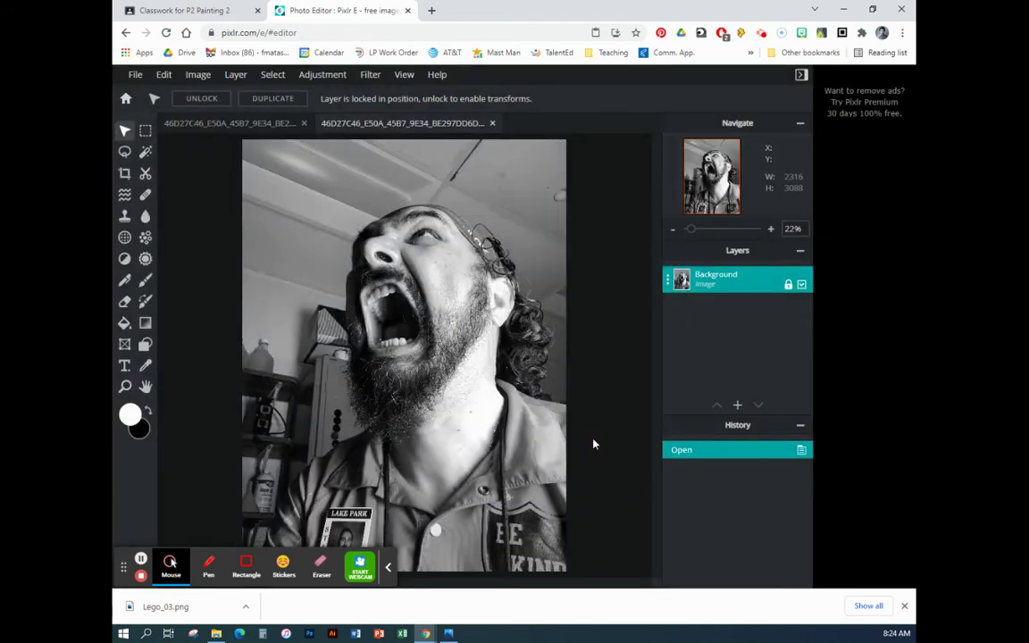
- Resize the canvas to a width of 5000 px with the anchor at middle left, adding space beside the photo
{"action": "left_click", "coordinate": [198, 76]}
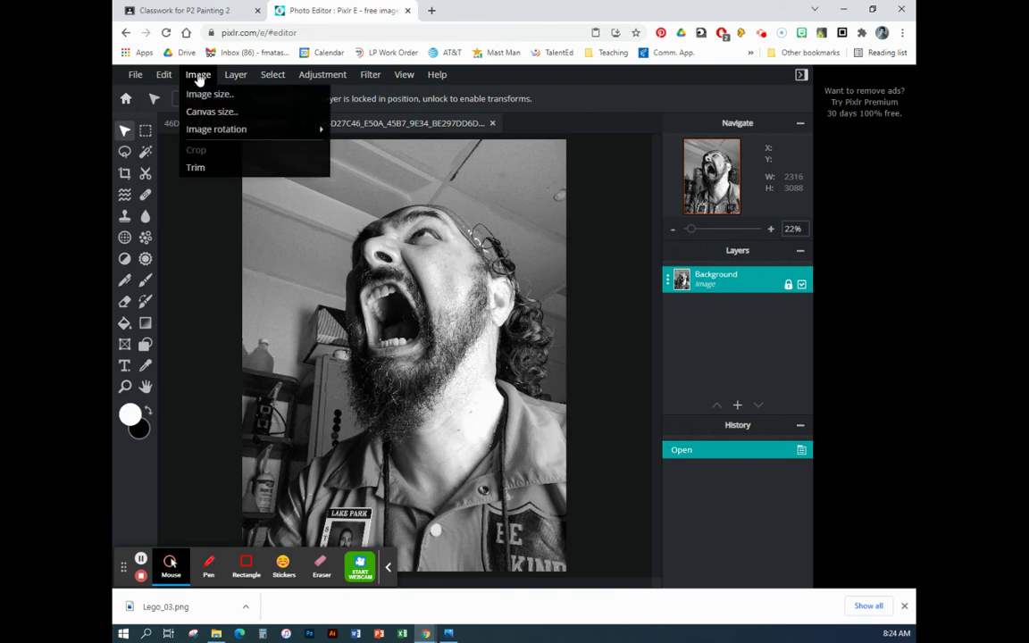
{"action": "left_click", "coordinate": [198, 112]}
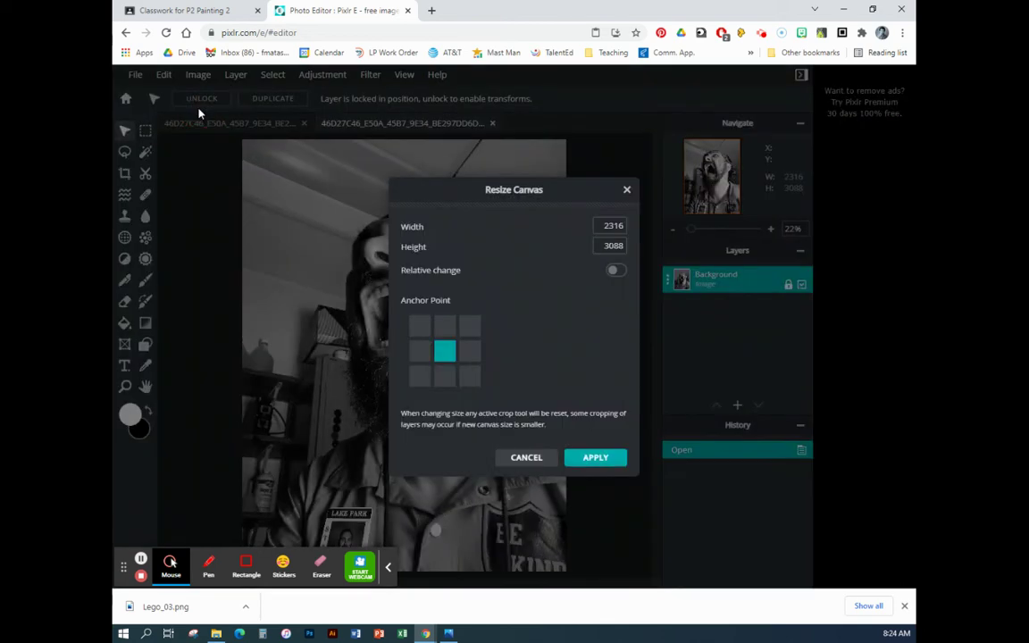
{"action": "left_click", "coordinate": [419, 354]}
{"action": "left_click", "coordinate": [602, 226]}
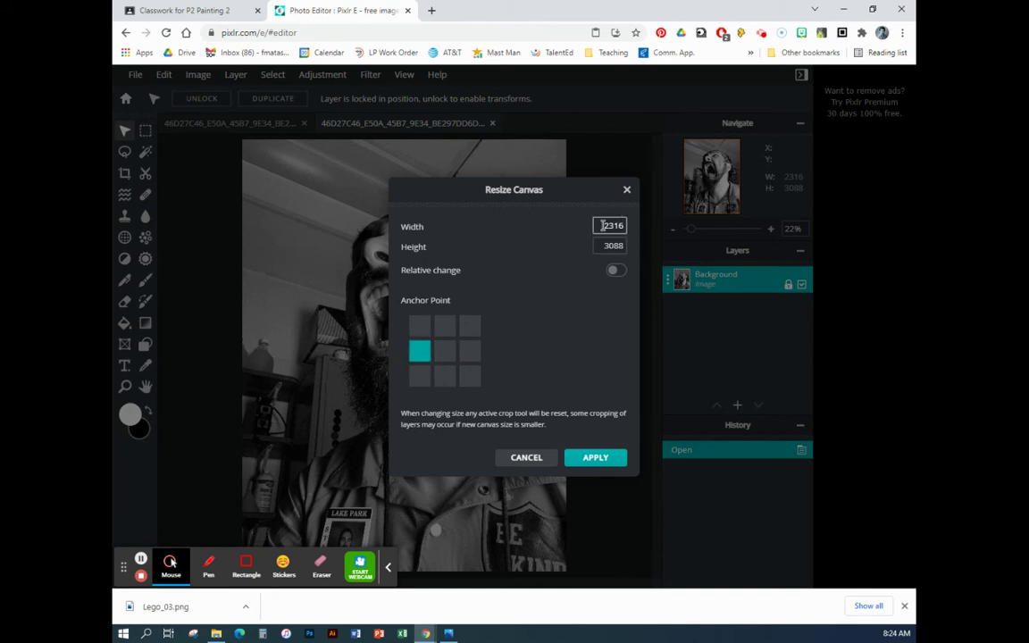
{"action": "left_click_drag", "start_coordinate": [601, 225], "coordinate": [639, 230]}
{"action": "type", "text": "5000"}
{"action": "key", "text": "Return"}
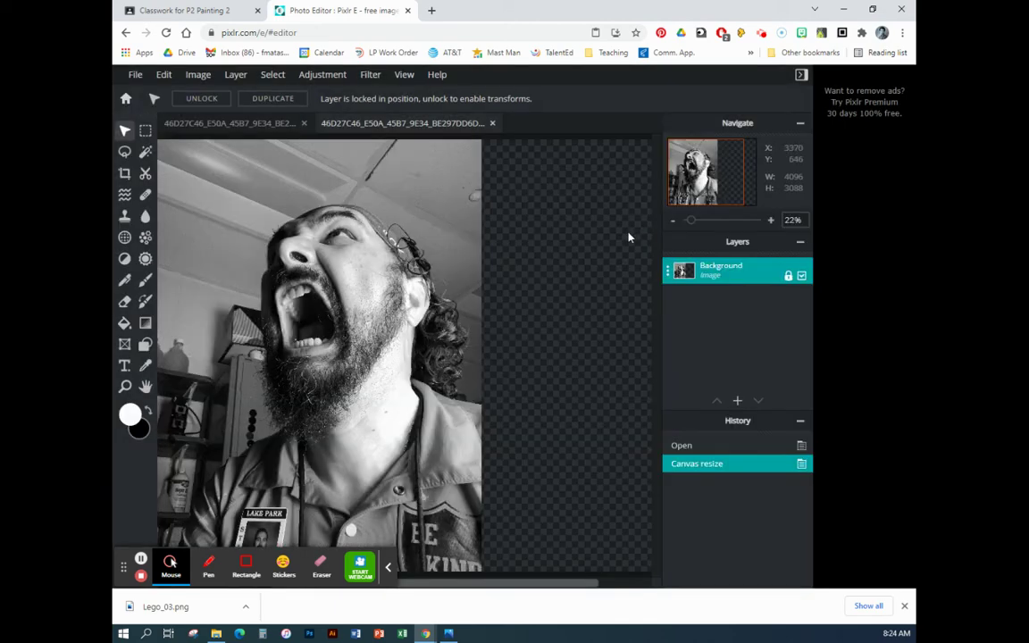
- Duplicate the Background layer, hide the original, and scale the copy down to about 1405 x 1873 px
{"action": "left_click", "coordinate": [739, 281]}
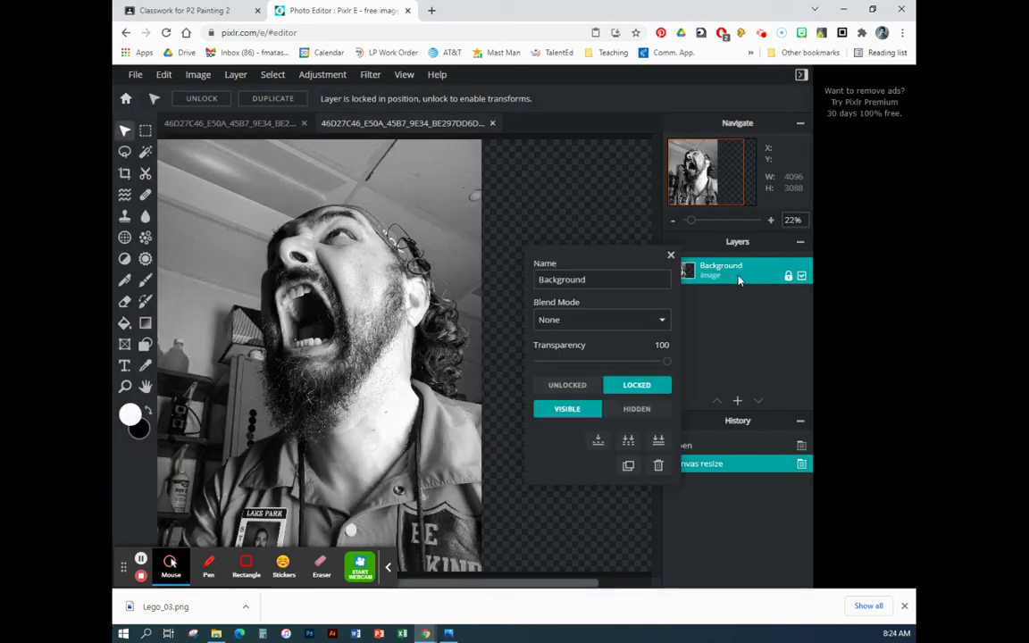
{"action": "left_click", "coordinate": [628, 466]}
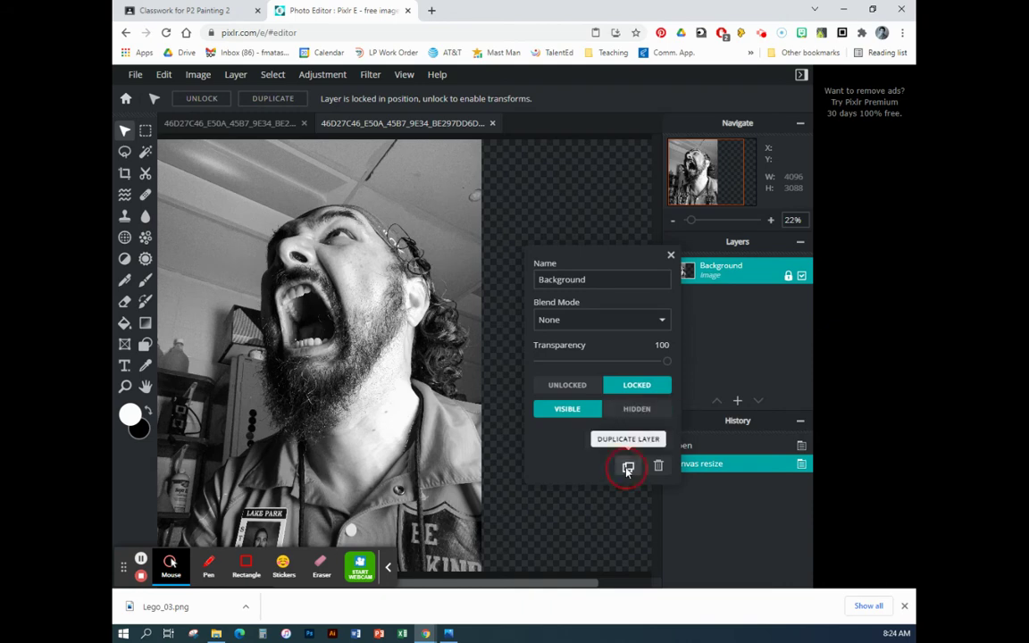
{"action": "left_click", "coordinate": [801, 302]}
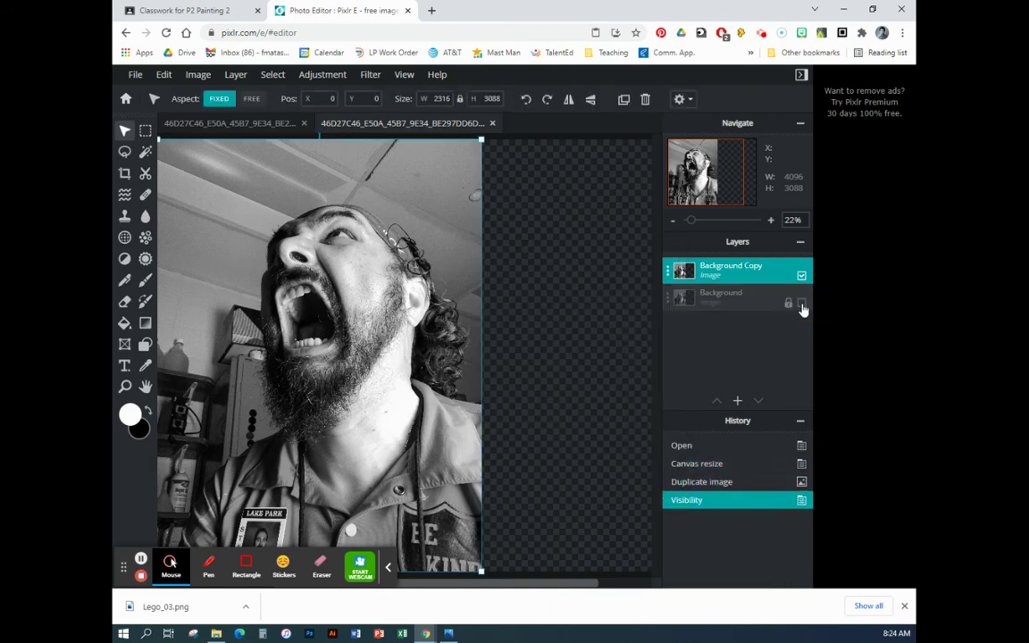
{"action": "left_click_drag", "start_coordinate": [481, 571], "coordinate": [352, 409]}
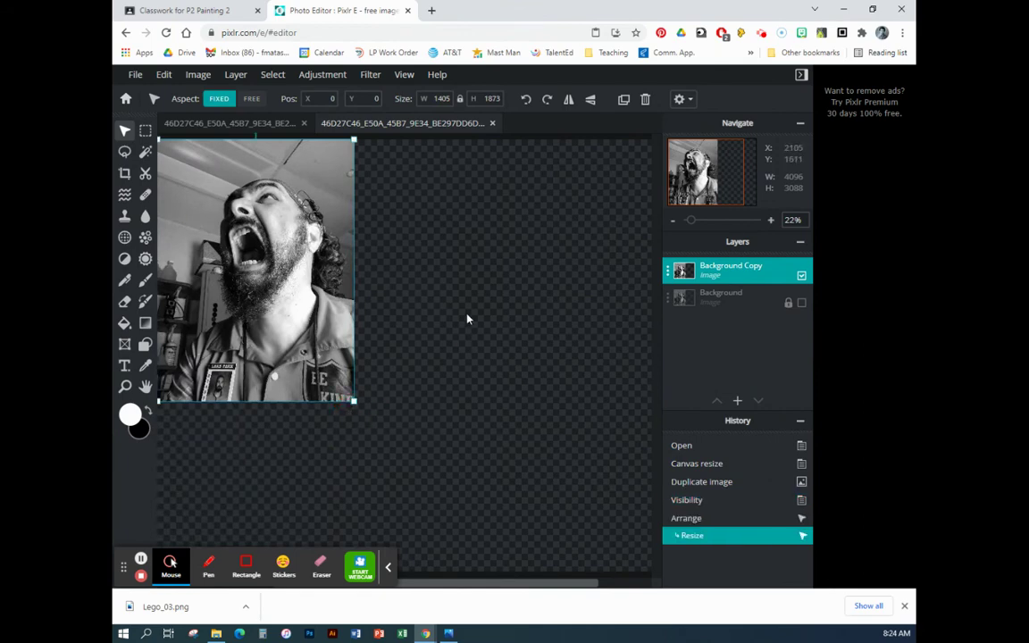
- Bring the cut-out portrait from the other open document into the collage and scale it to about 1750 x 2333 px beside the photo
{"action": "left_click", "coordinate": [259, 127]}
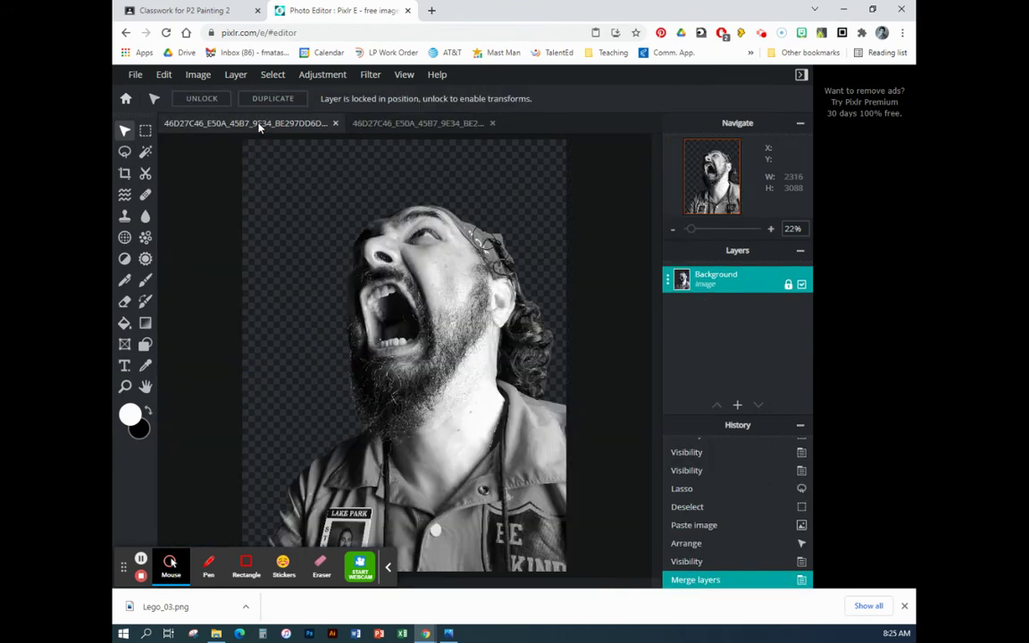
{"action": "left_click_drag", "start_coordinate": [688, 279], "coordinate": [483, 343]}
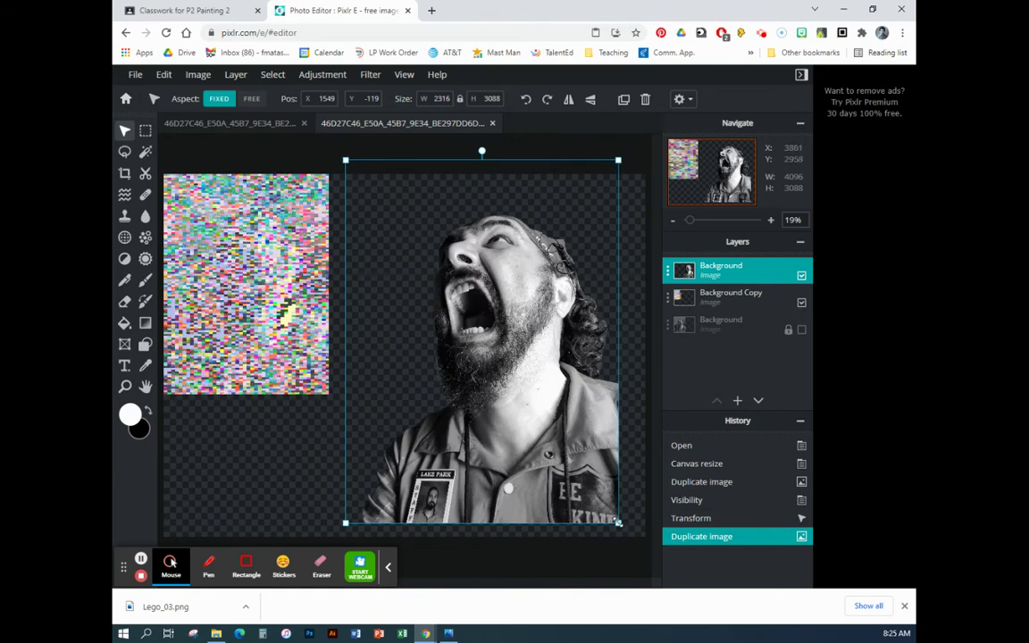
{"action": "mouse_move", "coordinate": [557, 472]}
{"action": "left_mouse_down"}
{"action": "mouse_move", "coordinate": [524, 421]}
{"action": "mouse_move", "coordinate": [551, 463]}
{"action": "left_mouse_up"}
{"action": "left_click_drag", "start_coordinate": [480, 353], "coordinate": [505, 362]}
- Enlarge the full photo, then align the cut-out against its right edge and scale it to about 1974 x 2632 px to match
{"action": "left_click", "coordinate": [235, 293]}
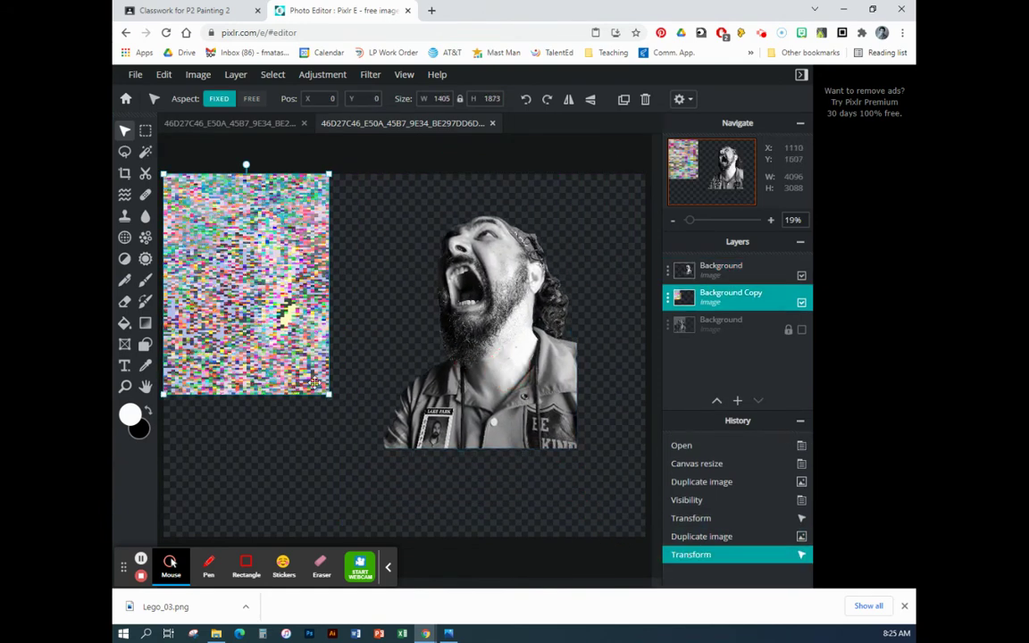
{"action": "left_click_drag", "start_coordinate": [328, 394], "coordinate": [393, 507]}
{"action": "left_click", "coordinate": [473, 436]}
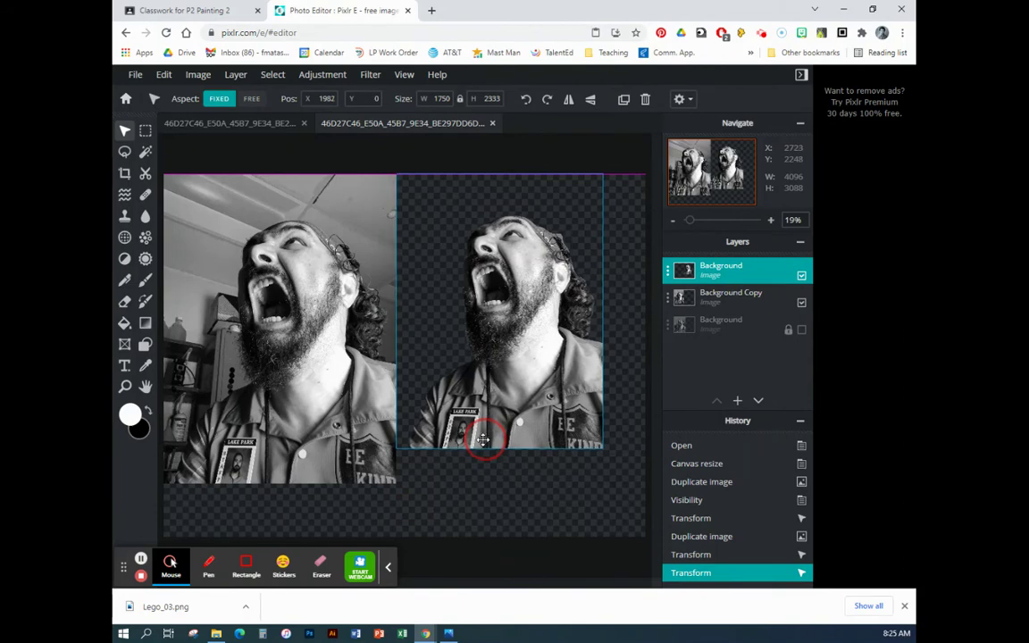
{"action": "left_click_drag", "start_coordinate": [483, 439], "coordinate": [483, 439]}
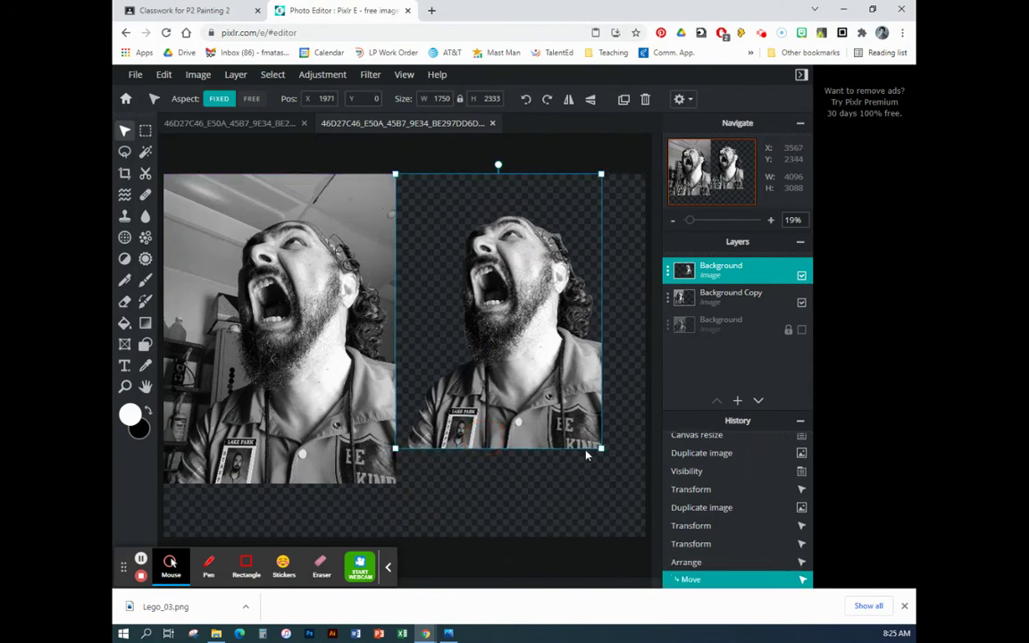
{"action": "left_click_drag", "start_coordinate": [597, 443], "coordinate": [625, 489]}
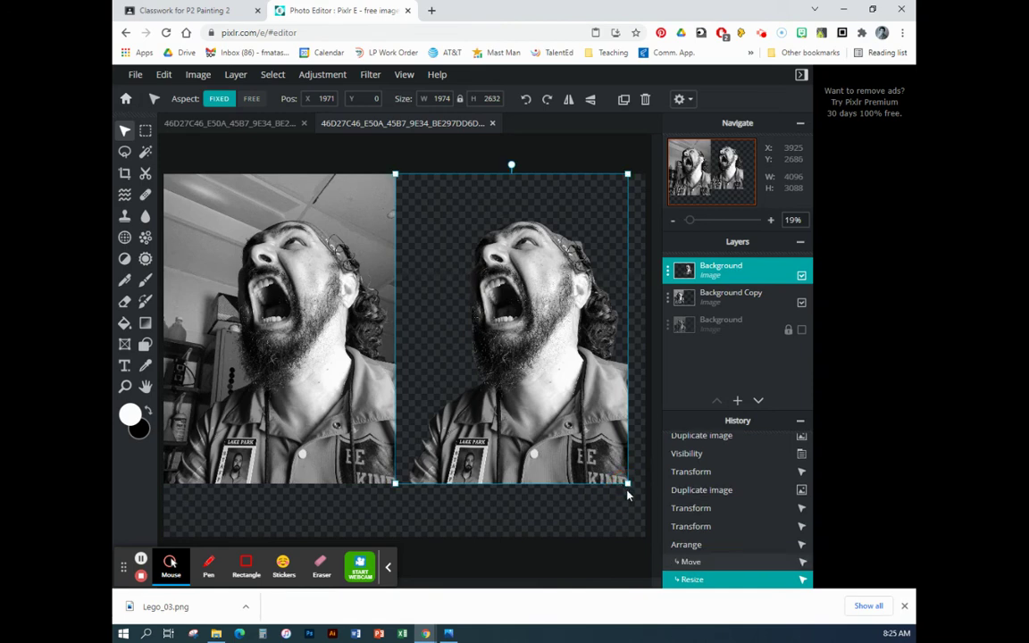
- Crop the empty canvas below and beside the two portraits to about 3936 x 2618 px, and flatten the image
{"action": "left_click", "coordinate": [124, 175]}
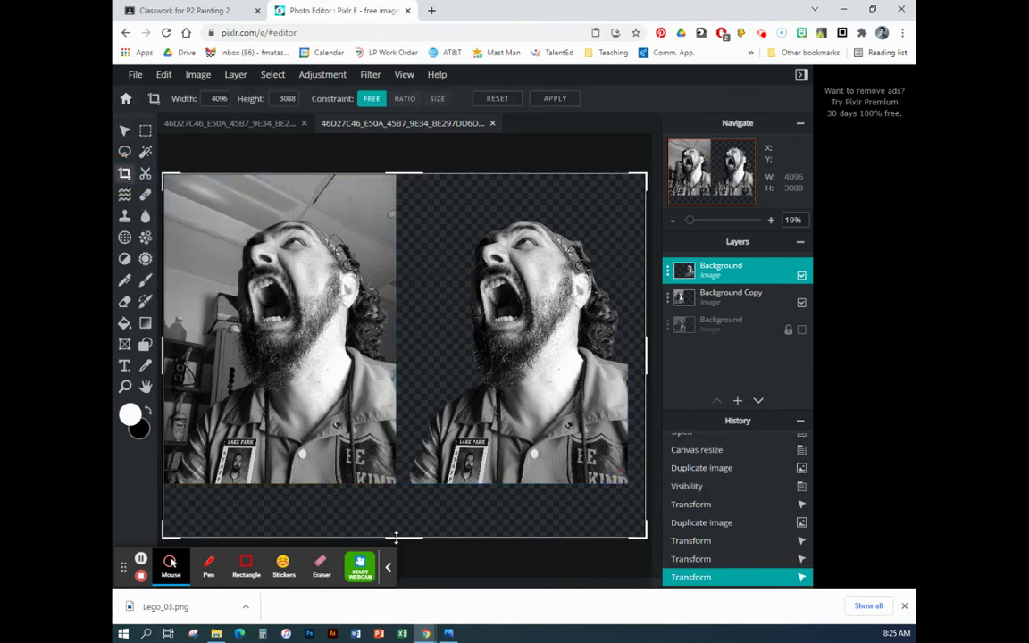
{"action": "left_click_drag", "start_coordinate": [391, 537], "coordinate": [395, 482]}
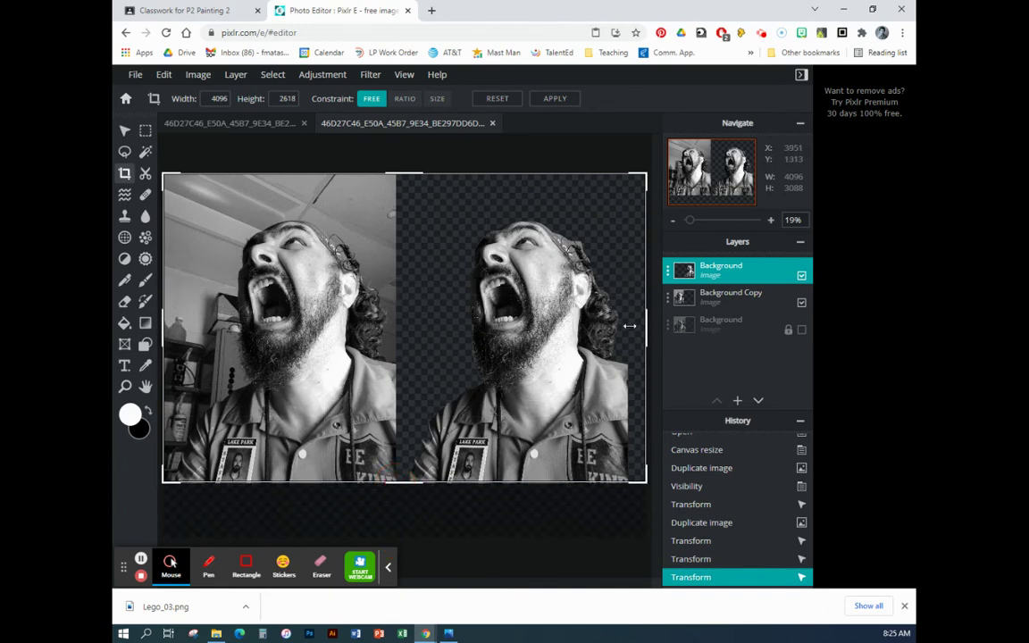
{"action": "left_click_drag", "start_coordinate": [643, 326], "coordinate": [626, 332]}
{"action": "left_click", "coordinate": [556, 101]}
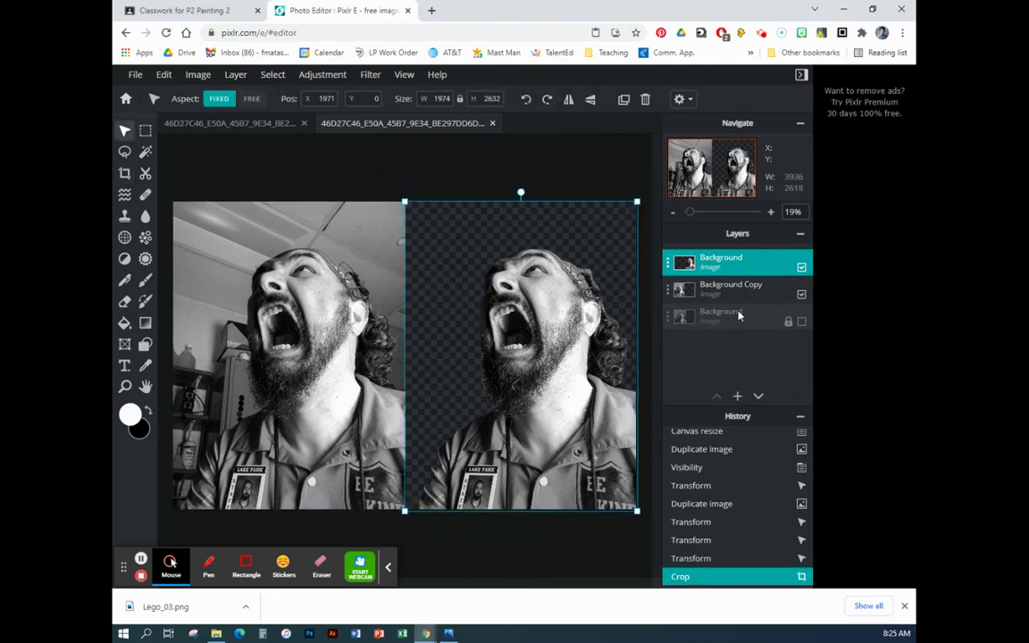
{"action": "left_click", "coordinate": [235, 75]}
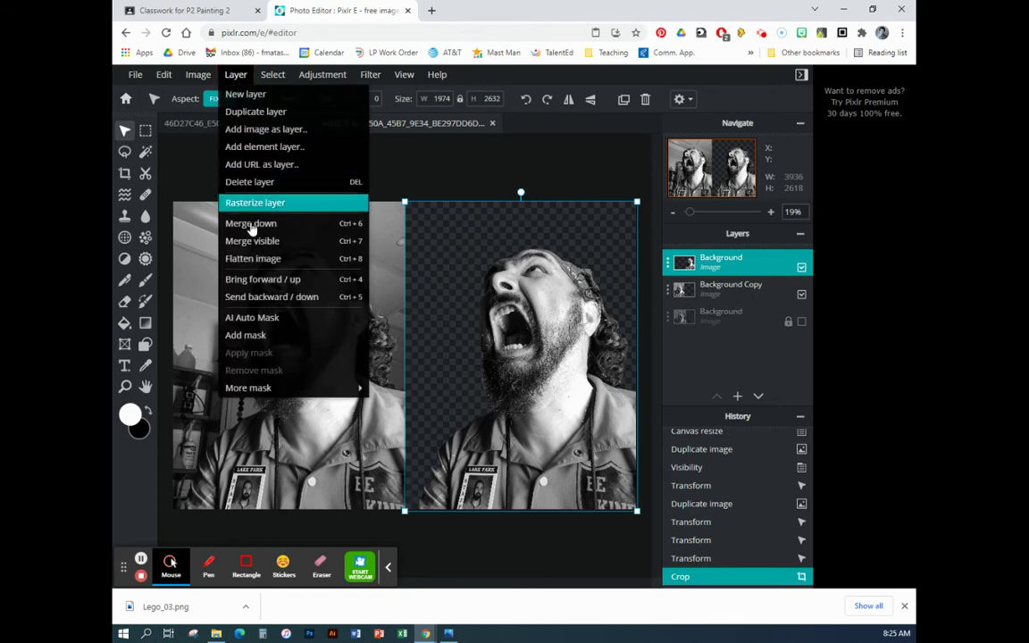
{"action": "left_click", "coordinate": [253, 258]}
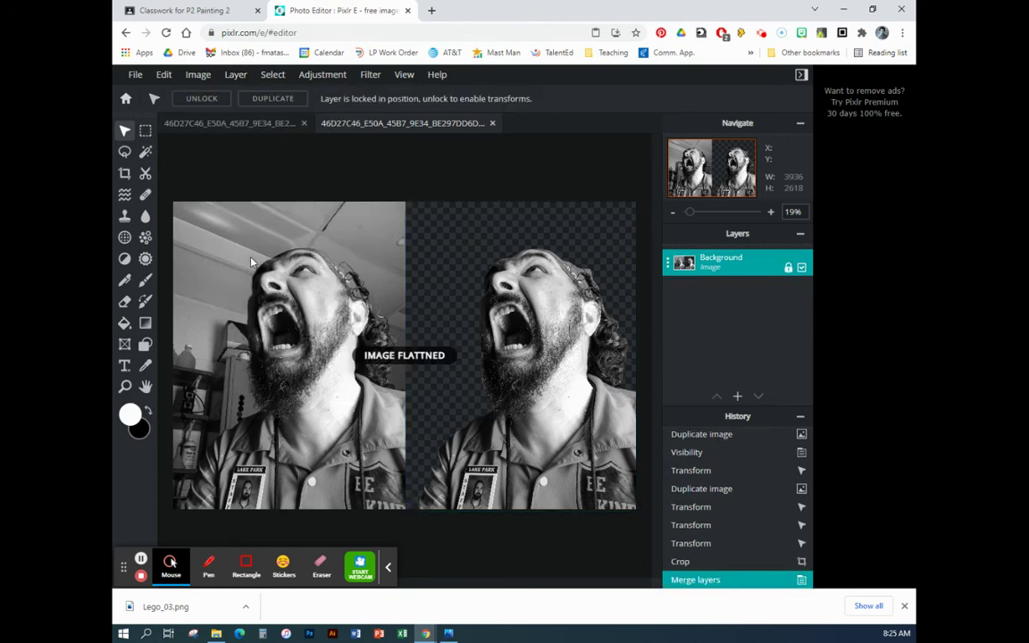
- Try to download the flattened collage as a PNG file at 3936 x 2618 px
{"action": "left_click", "coordinate": [136, 77]}
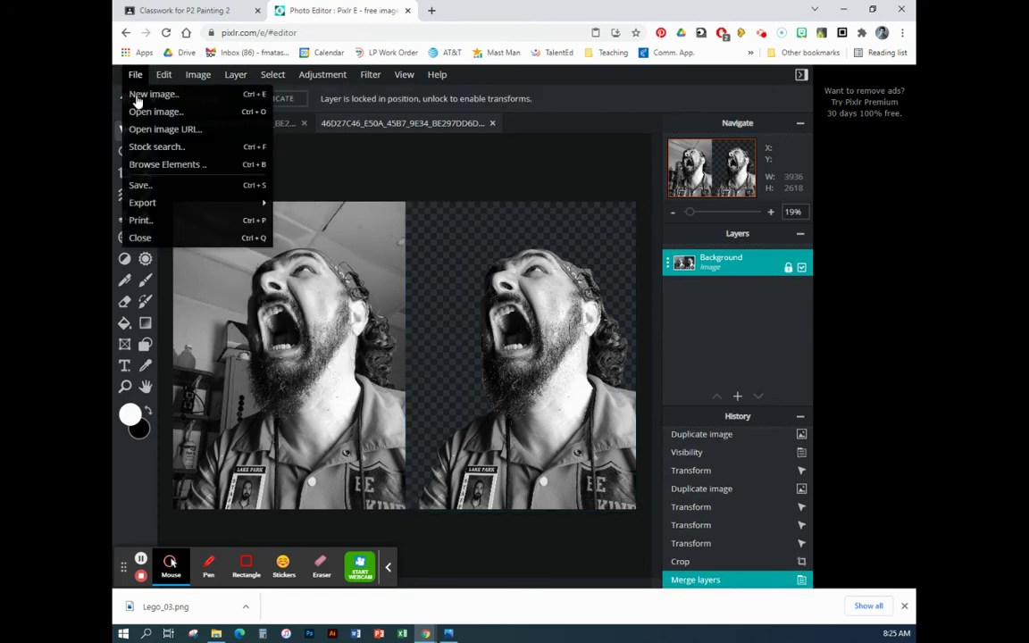
{"action": "left_click", "coordinate": [143, 185]}
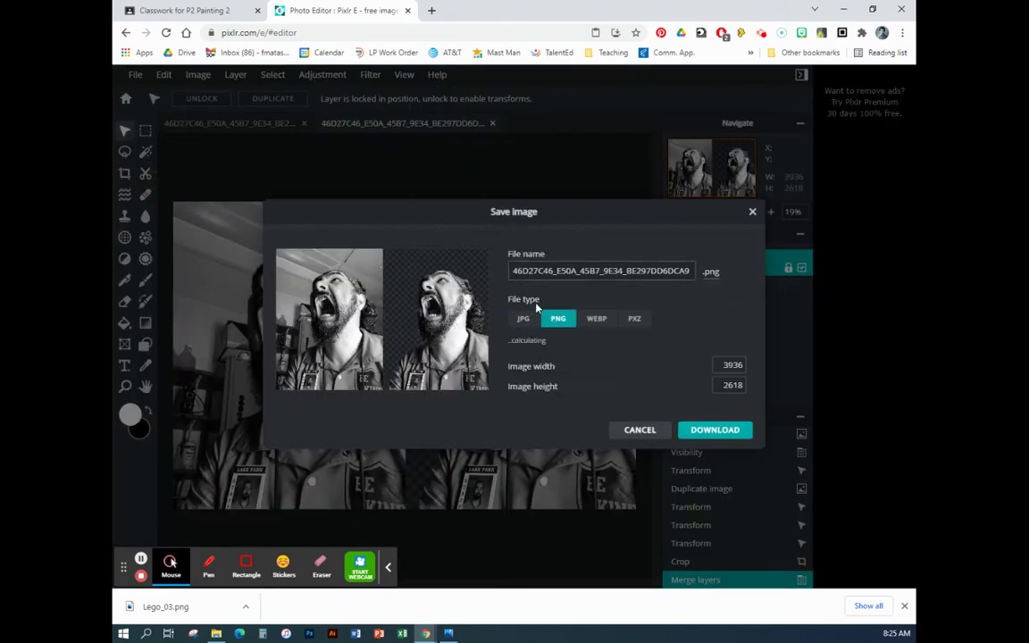
{"action": "double_click", "coordinate": [569, 272]}
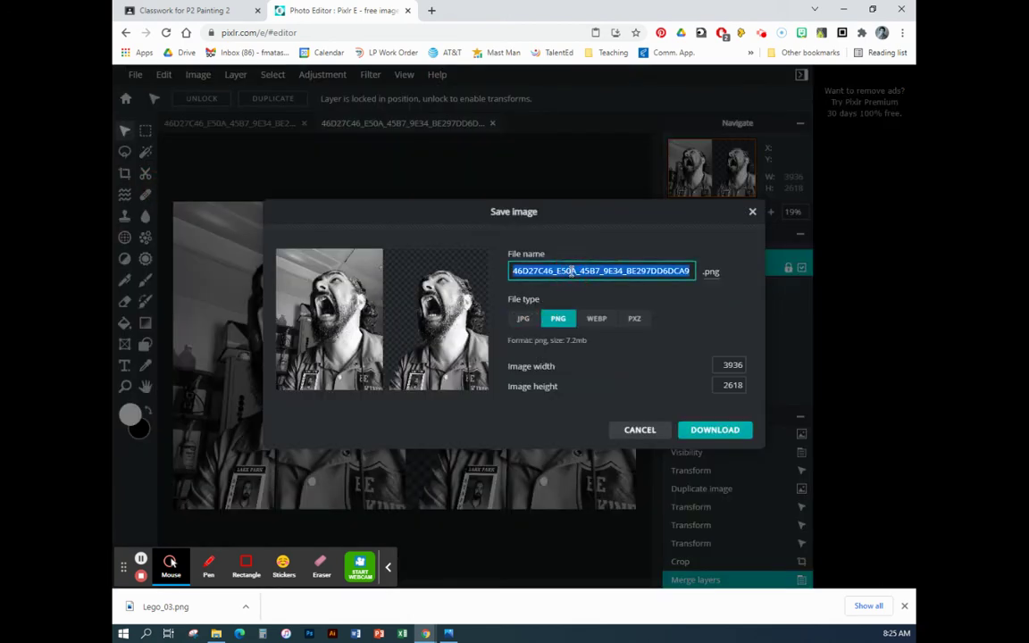
{"action": "left_click", "coordinate": [691, 431]}
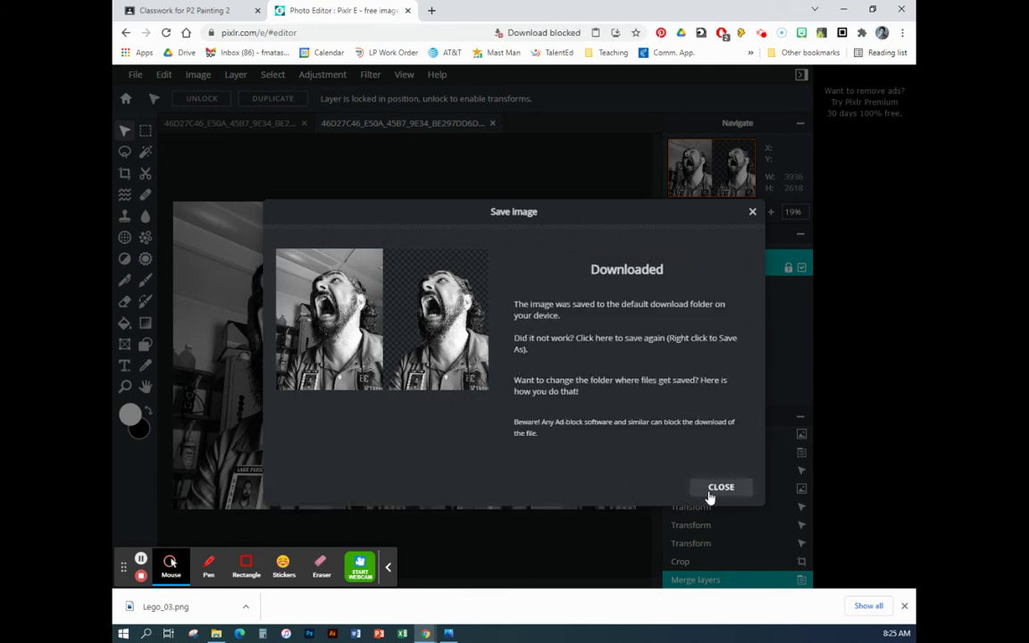
{"action": "left_click", "coordinate": [713, 497]}
{"action": "left_click", "coordinate": [714, 495]}
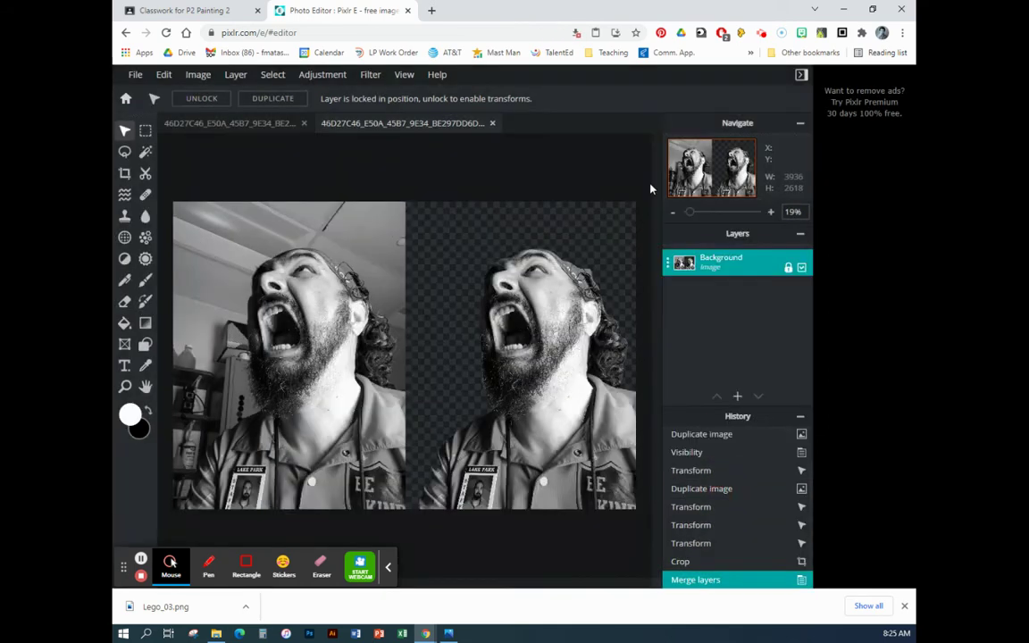
{"action": "left_click", "coordinate": [576, 32]}
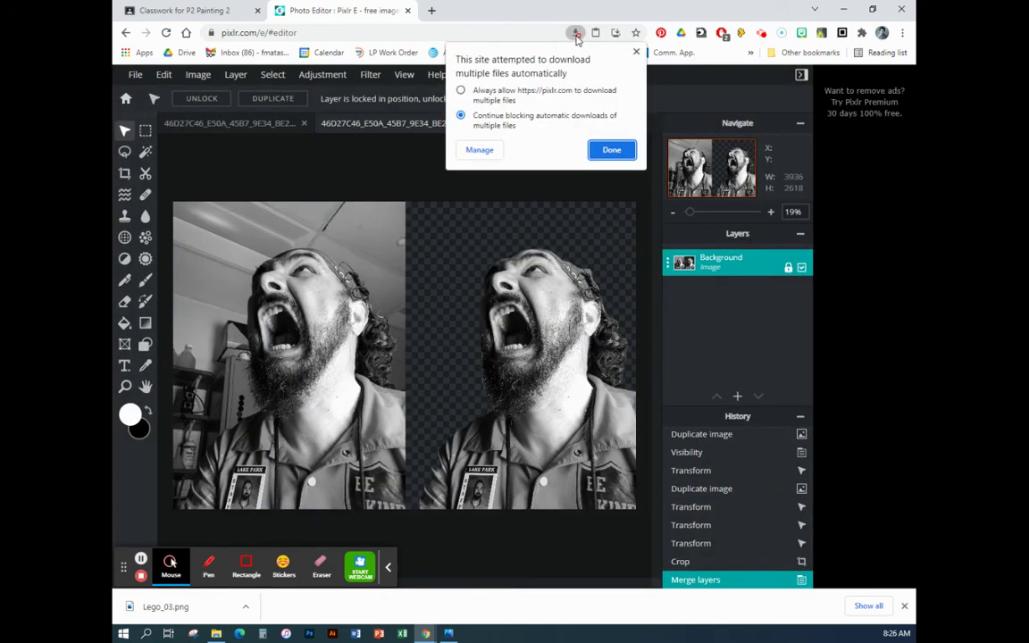
{"action": "left_click", "coordinate": [460, 92]}
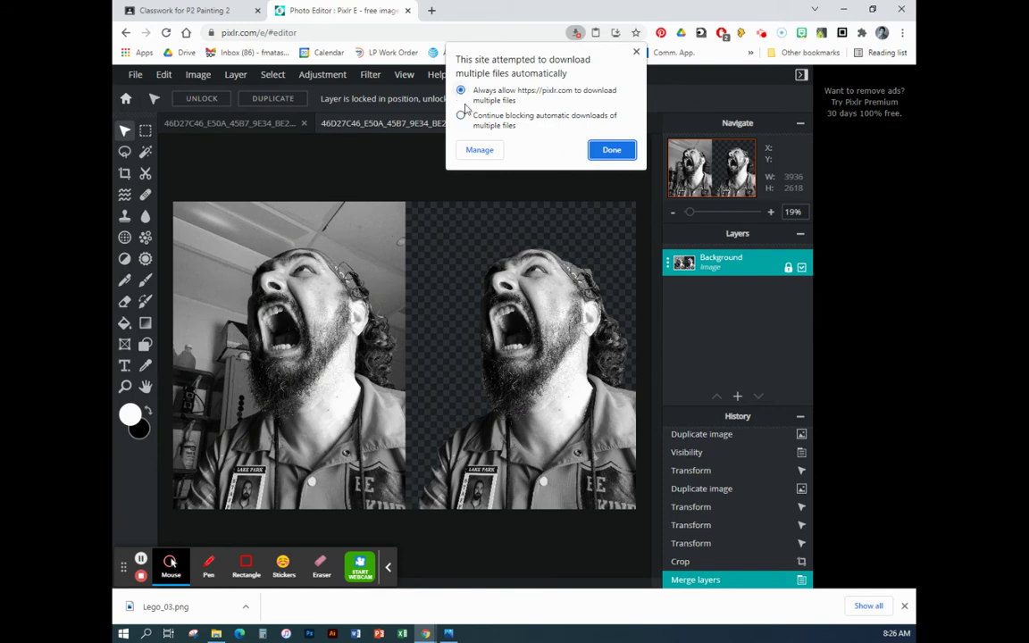
{"action": "left_click", "coordinate": [611, 150]}
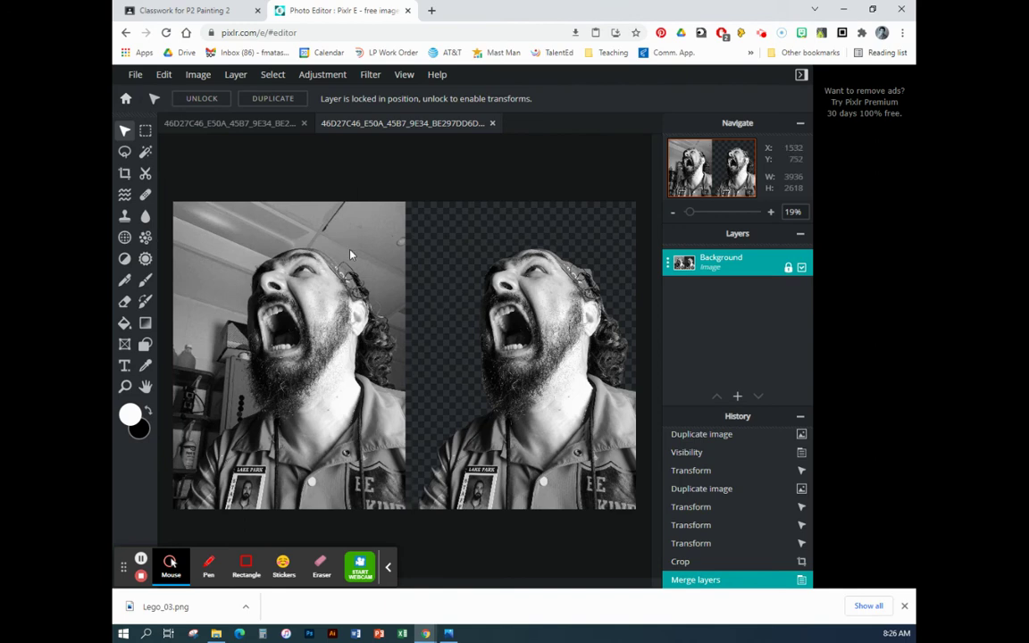
- Look over the D2 Portraits folder, then open the Padlet board linked in the Google Classroom portrait assignment
{"action": "left_click", "coordinate": [177, 22]}
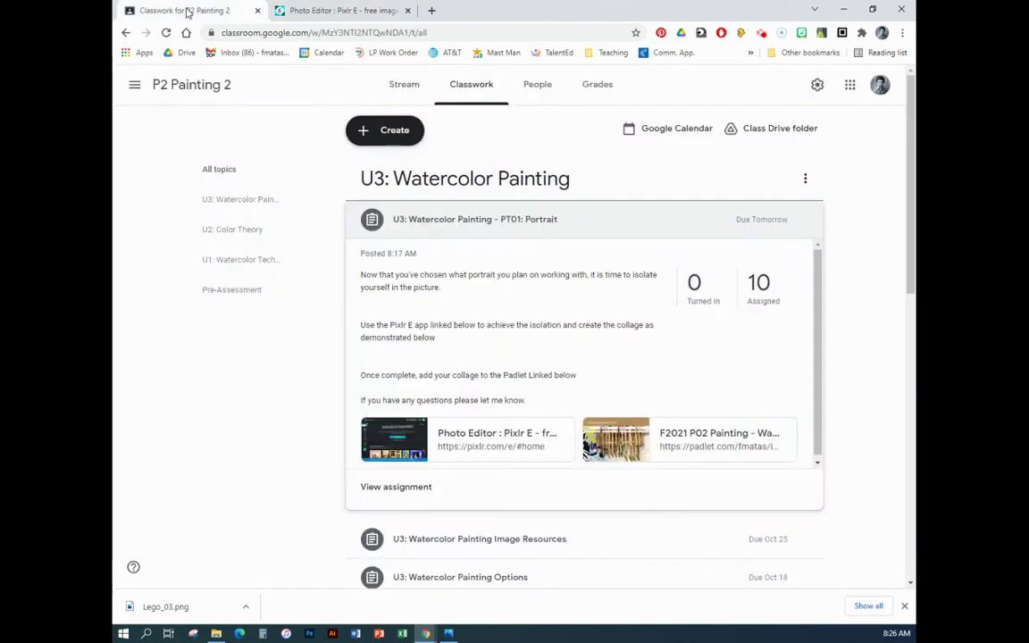
{"action": "left_click", "coordinate": [215, 633]}
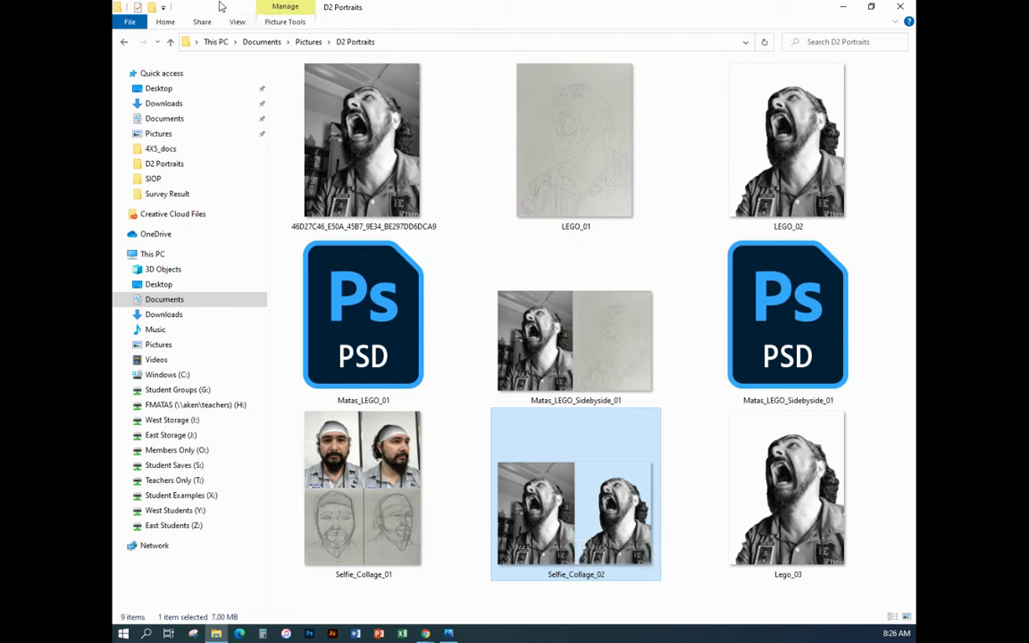
{"action": "left_click", "coordinate": [842, 7]}
{"action": "left_click", "coordinate": [643, 444]}
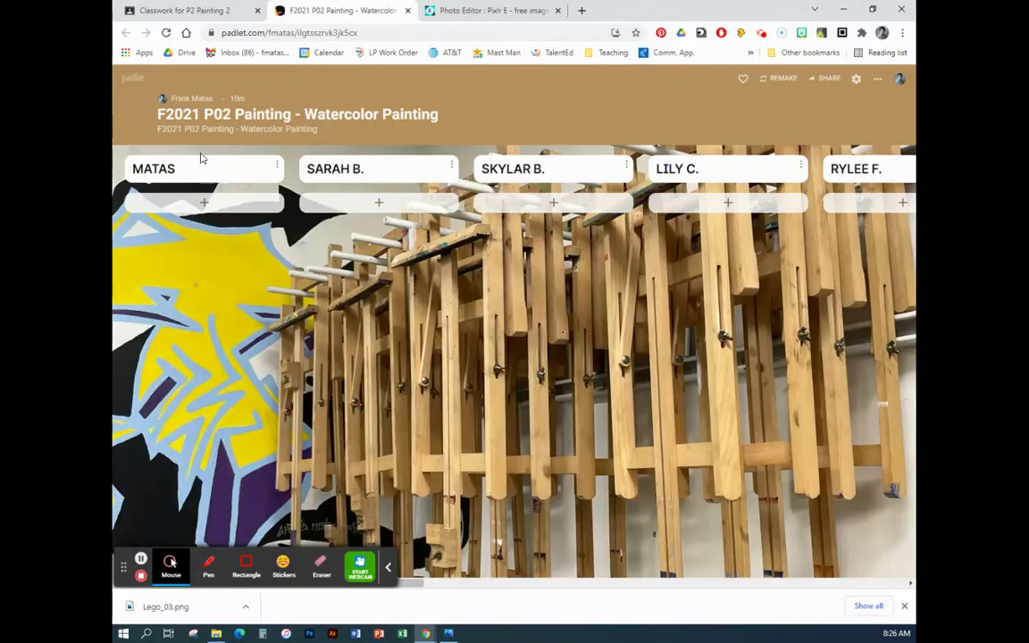
- Start a Padlet post in the teacher's own column and upload Selfie_Collage_01 from D2 Portraits
{"action": "left_click", "coordinate": [220, 213]}
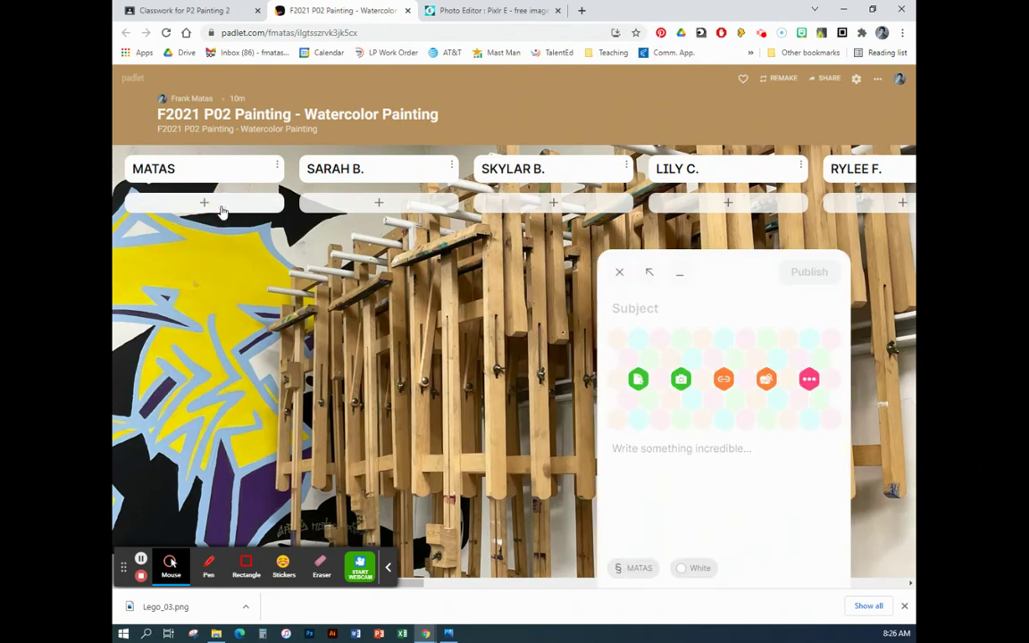
{"action": "left_click", "coordinate": [637, 380]}
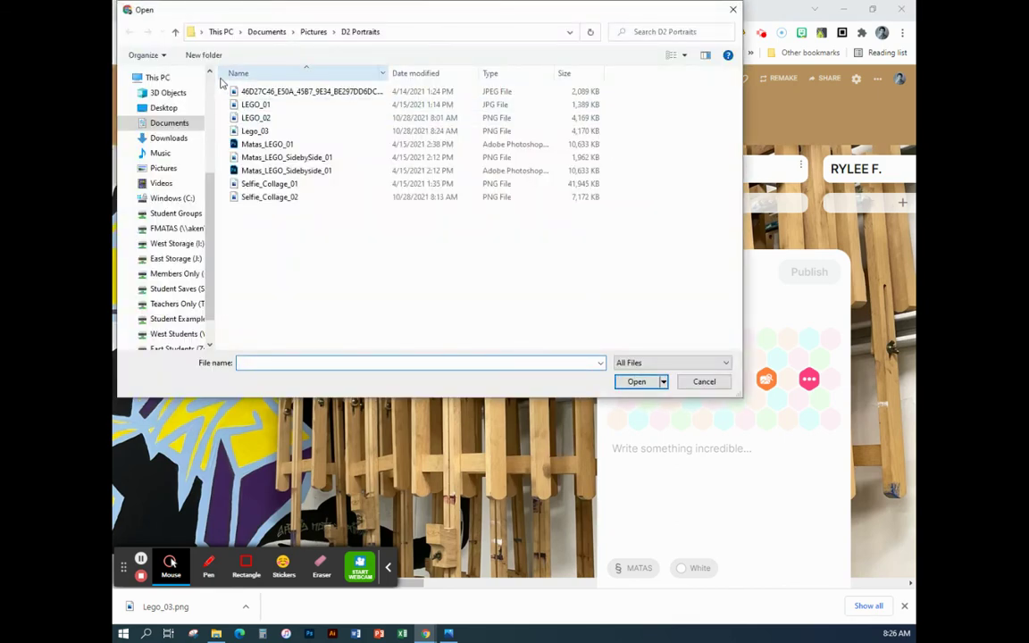
{"action": "double_click", "coordinate": [269, 184]}
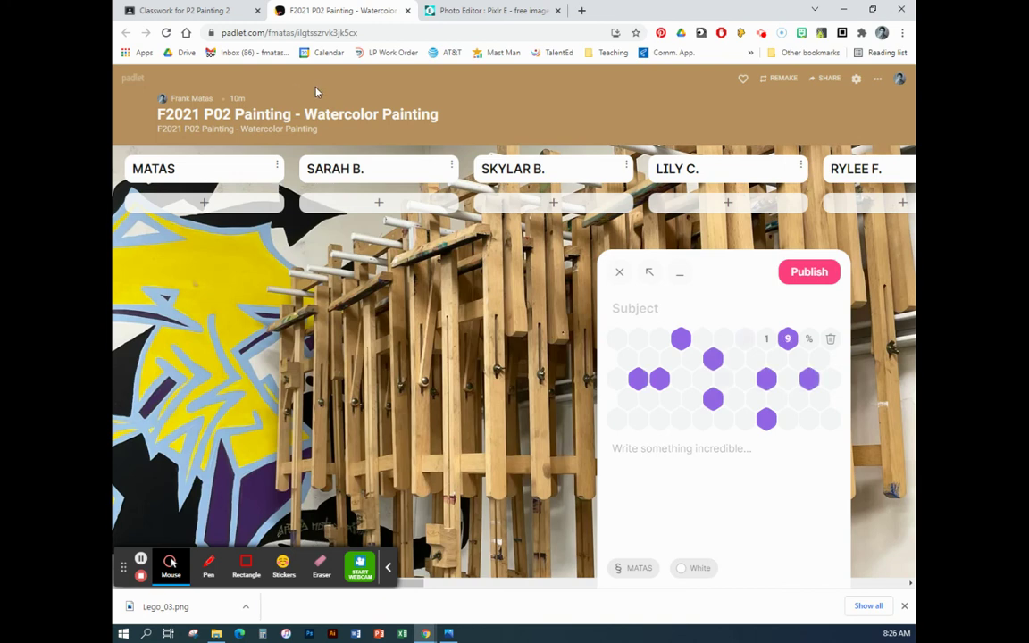
- Switch to Google Classroom, open the full U3 Watercolor Painting portrait assignment, and copy "PT01: Portrait" from its title
{"action": "left_click", "coordinate": [183, 9]}
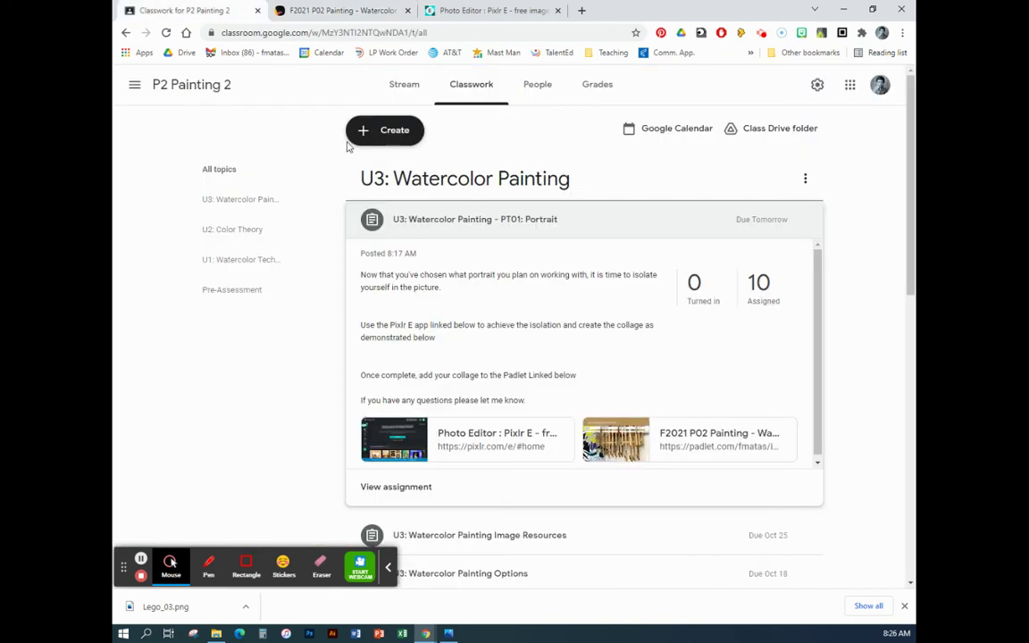
{"action": "left_click", "coordinate": [517, 225]}
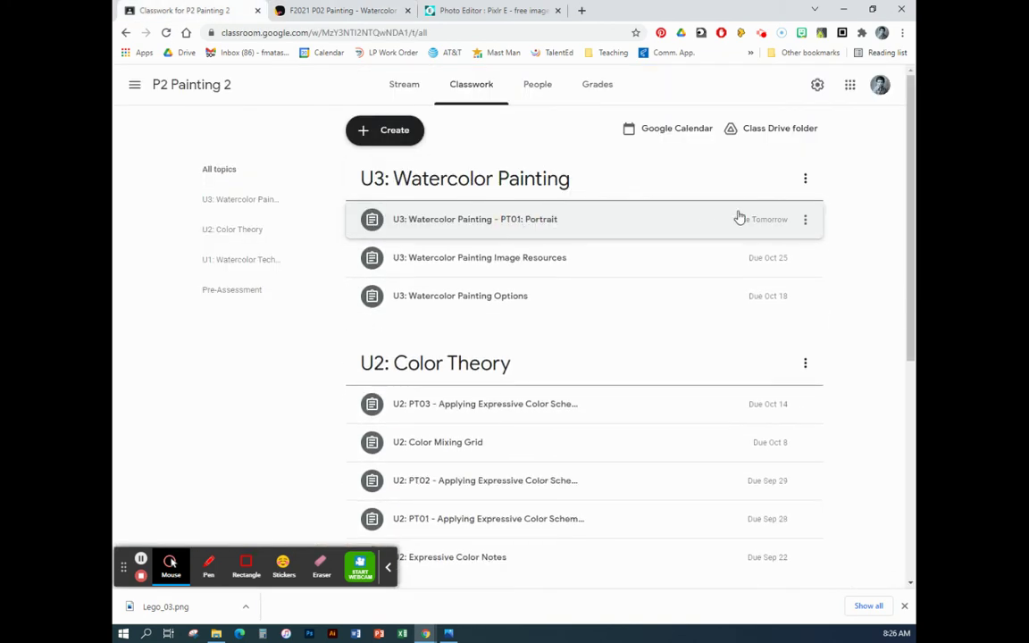
{"action": "left_click", "coordinate": [803, 223]}
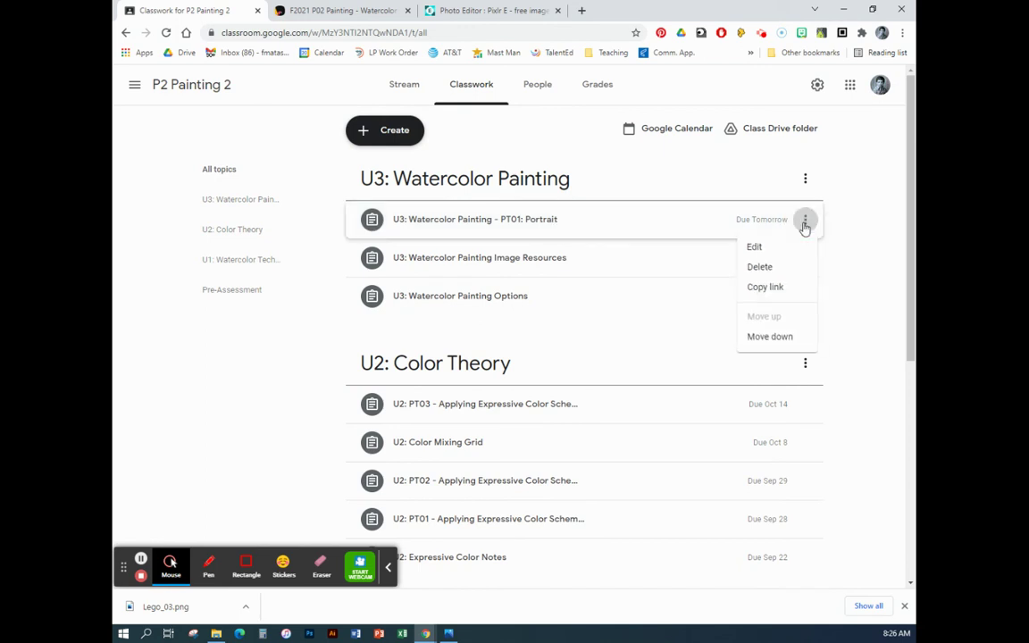
{"action": "left_click", "coordinate": [580, 222]}
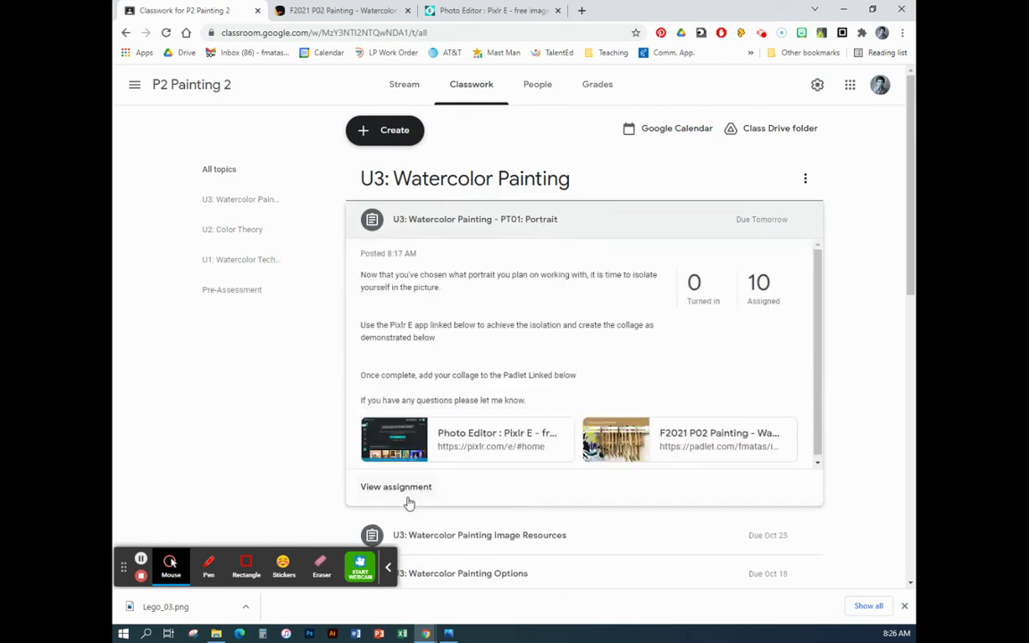
{"action": "left_click", "coordinate": [402, 492]}
{"action": "left_click", "coordinate": [469, 86]}
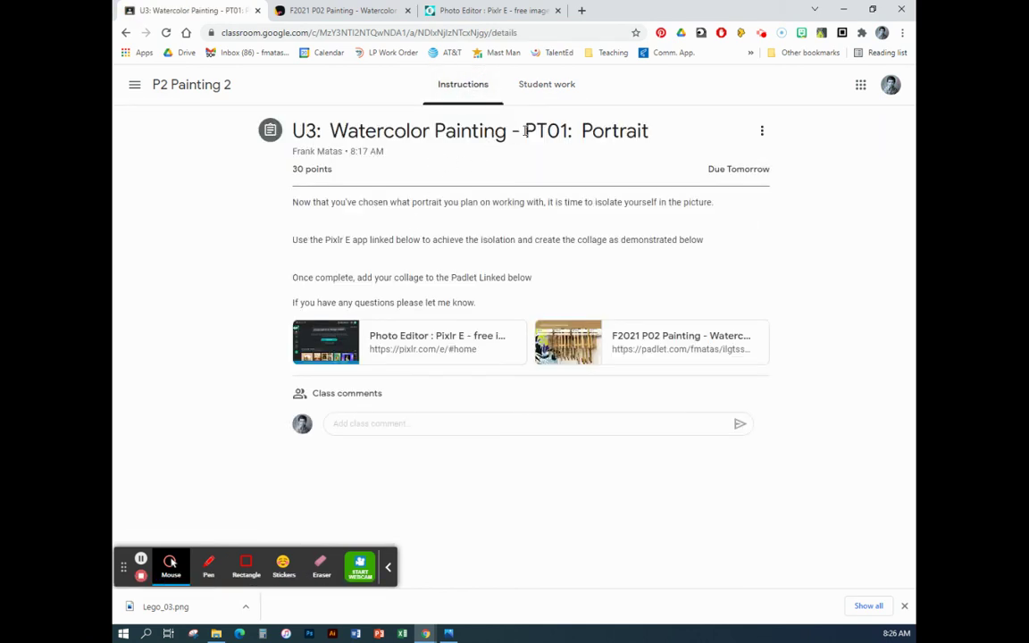
{"action": "left_click_drag", "start_coordinate": [527, 131], "coordinate": [650, 127]}
{"action": "key", "text": "ctrl+c"}
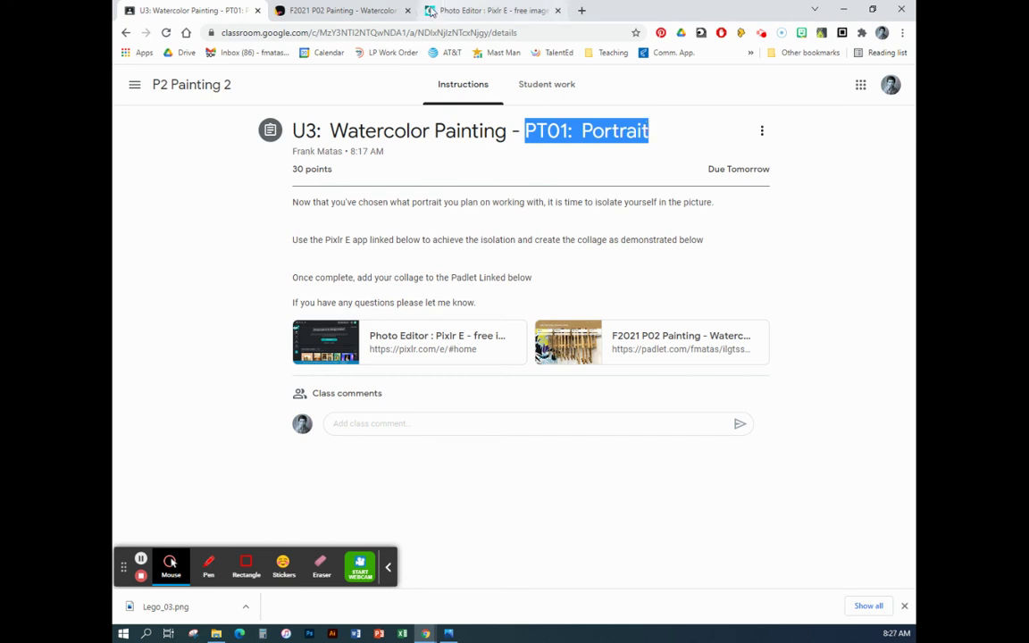
- Switch back to the Padlet board and discard the unpublished post holding the Selfie_Collage_01 image
{"action": "left_click", "coordinate": [339, 10]}
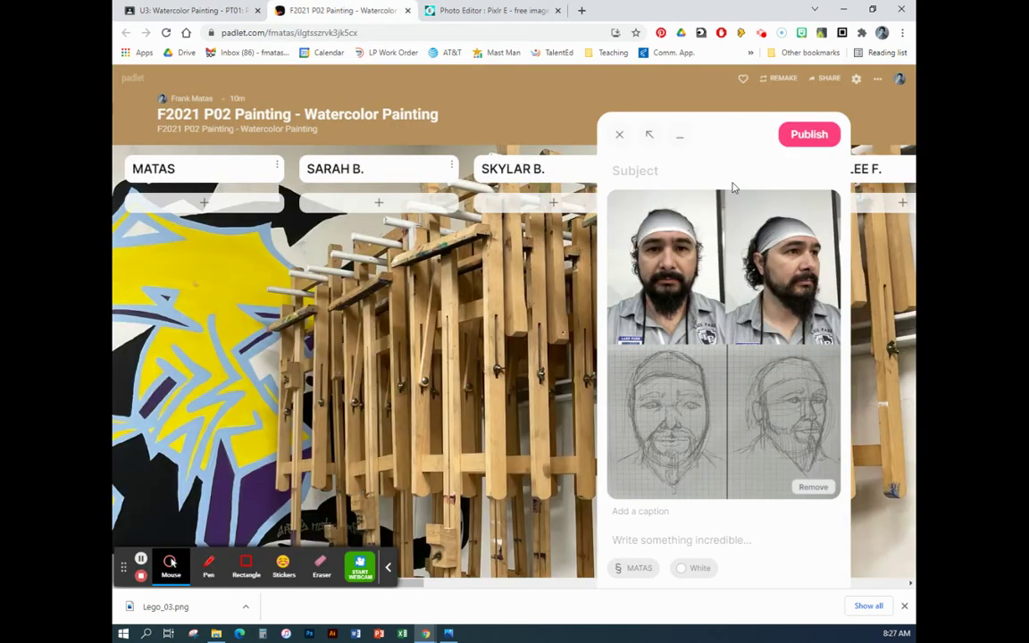
{"action": "left_click", "coordinate": [619, 134]}
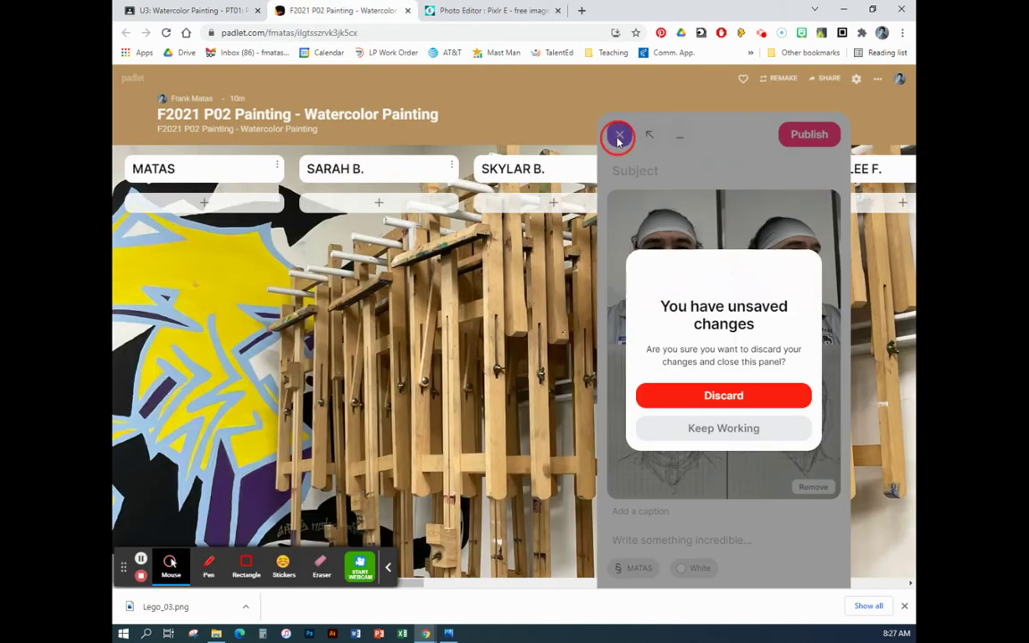
{"action": "left_click", "coordinate": [705, 395]}
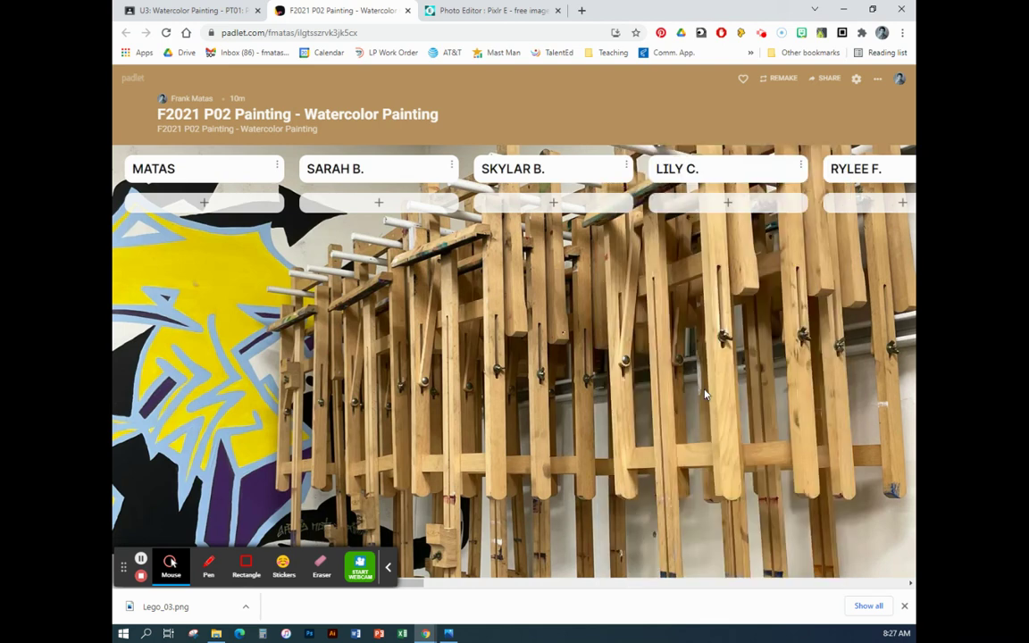
- Start a new post in the teacher's own column and upload Selfie_Collage_02 from D2 Portraits, showing the files as large icons
{"action": "left_click", "coordinate": [204, 203]}
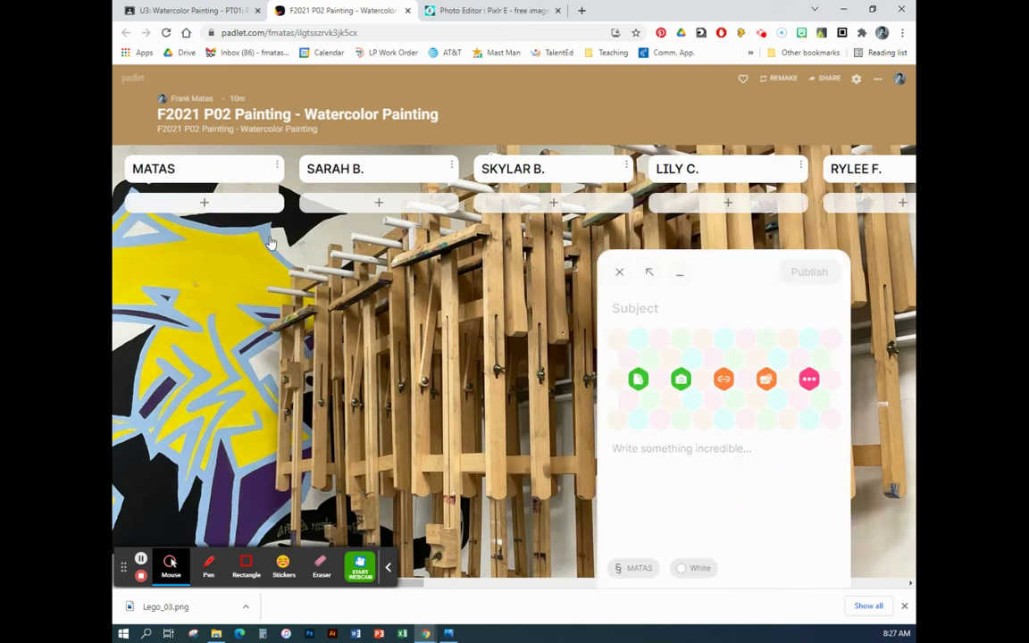
{"action": "left_click", "coordinate": [639, 381]}
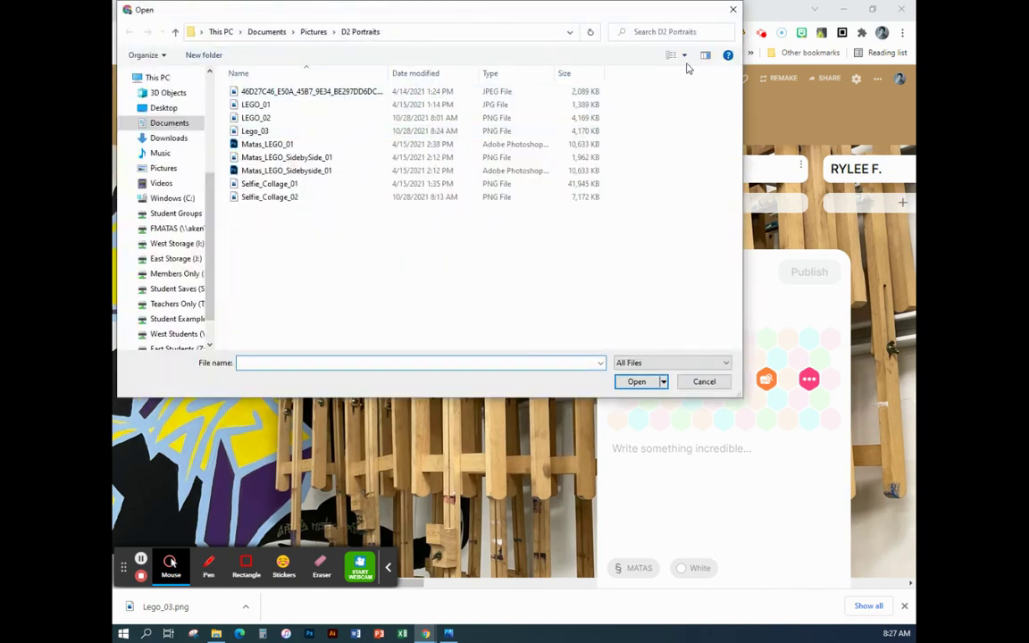
{"action": "left_click", "coordinate": [684, 55]}
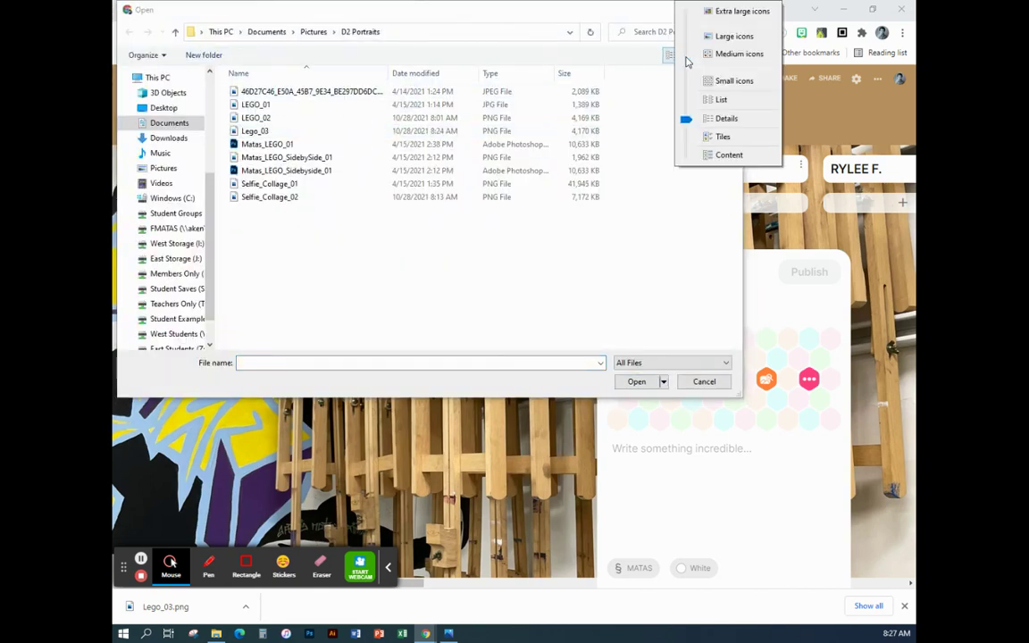
{"action": "left_click", "coordinate": [733, 36]}
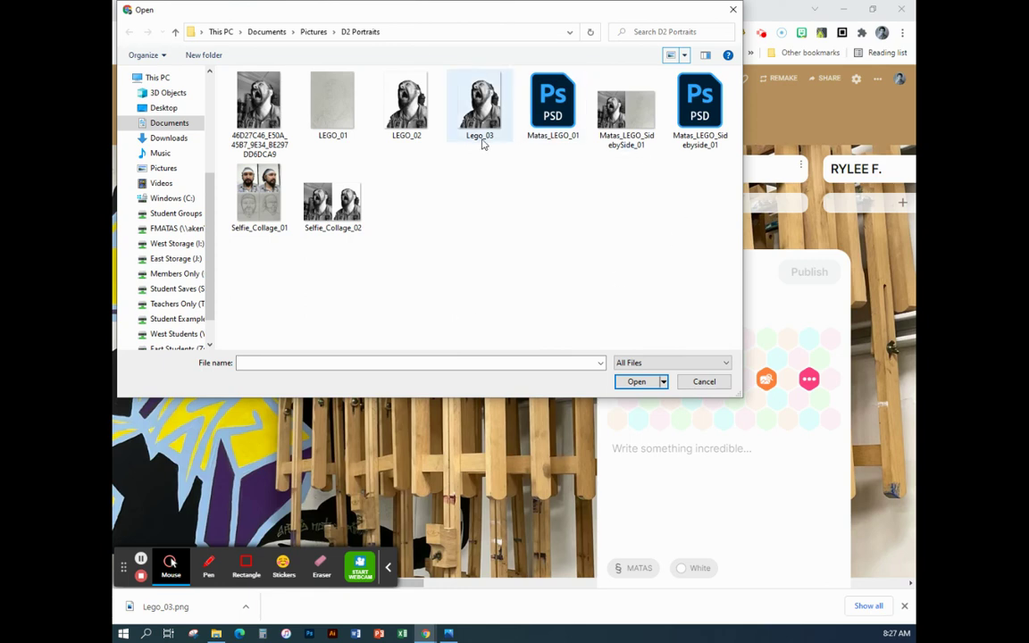
{"action": "left_click", "coordinate": [342, 216]}
{"action": "double_click", "coordinate": [342, 216]}
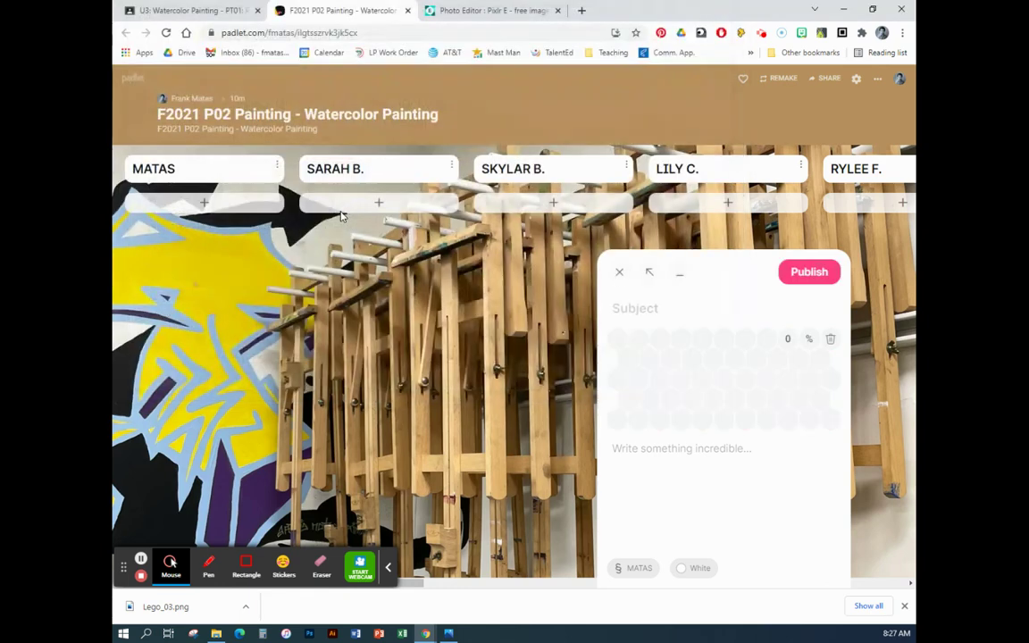
- Paste "PT01: Portrait" as the post's subject, publish the post, and return to the Google Classroom assignment
{"action": "left_click", "coordinate": [651, 307]}
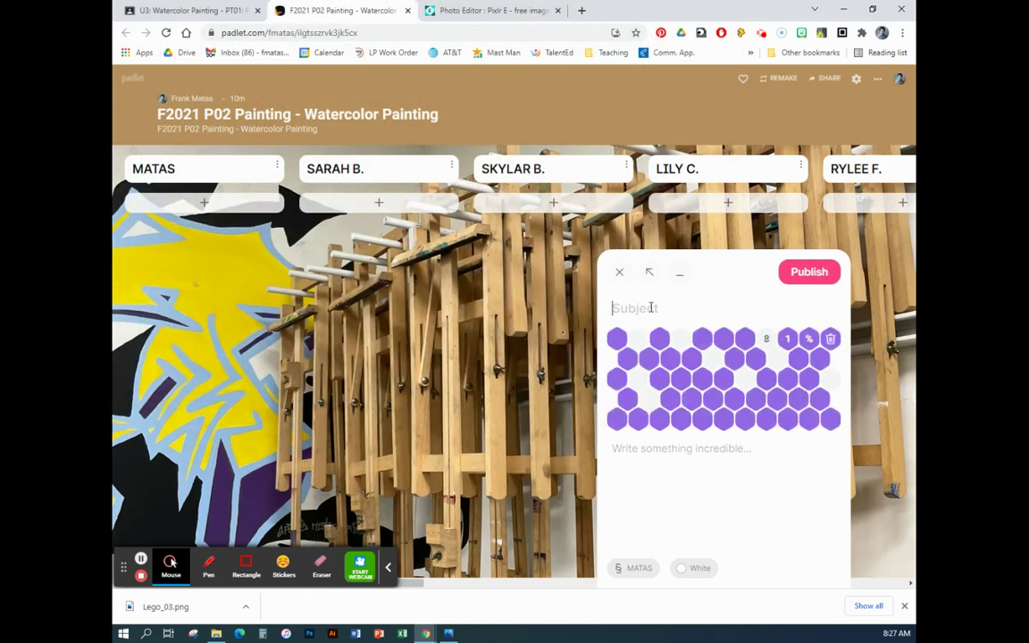
{"action": "key", "text": "ctrl+v"}
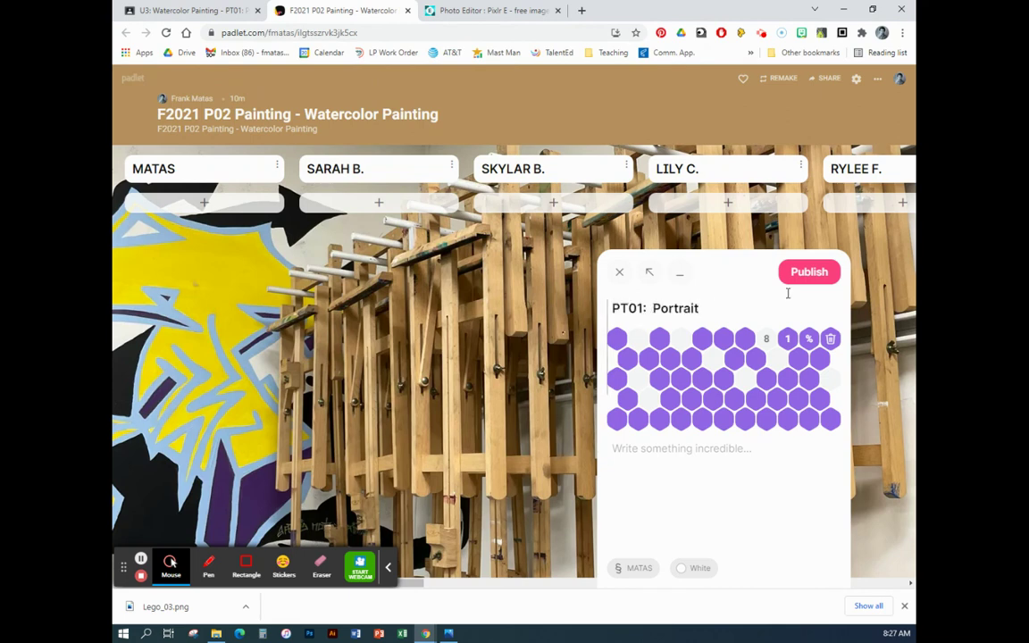
{"action": "left_click", "coordinate": [811, 274]}
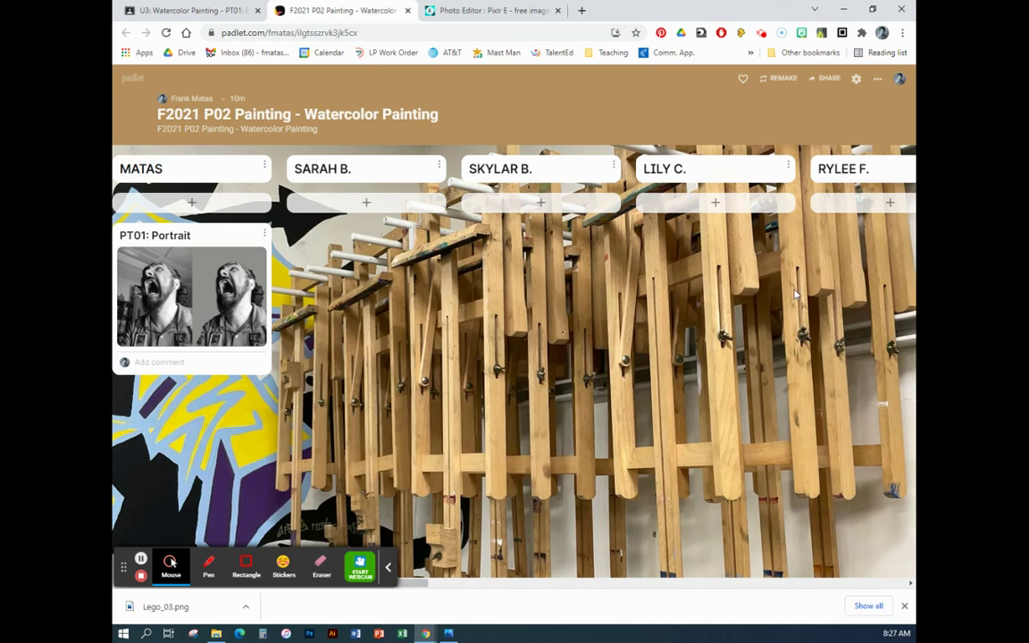
{"action": "left_click", "coordinate": [179, 12]}
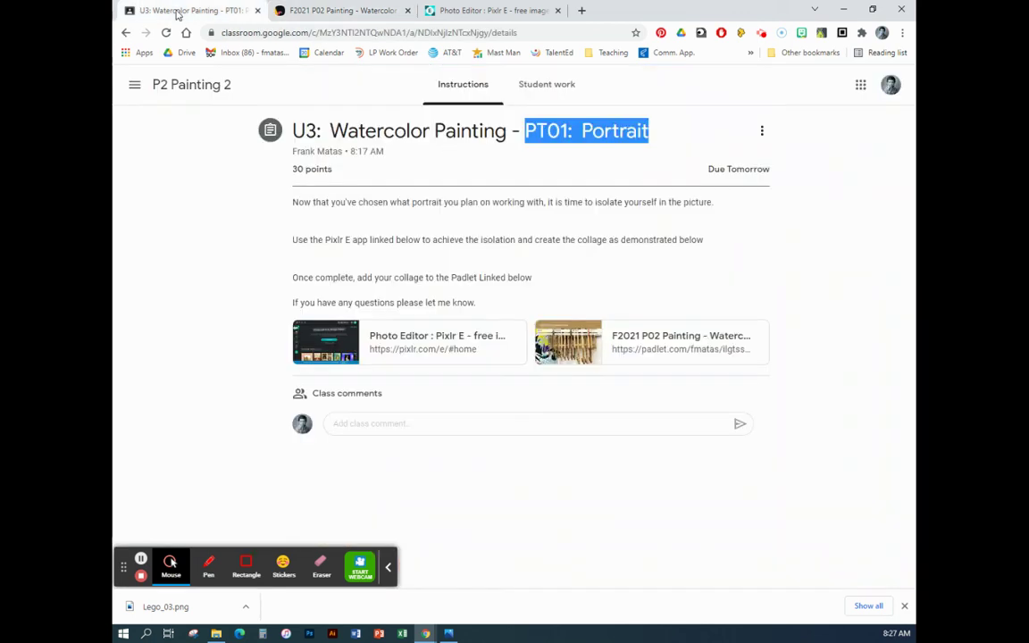